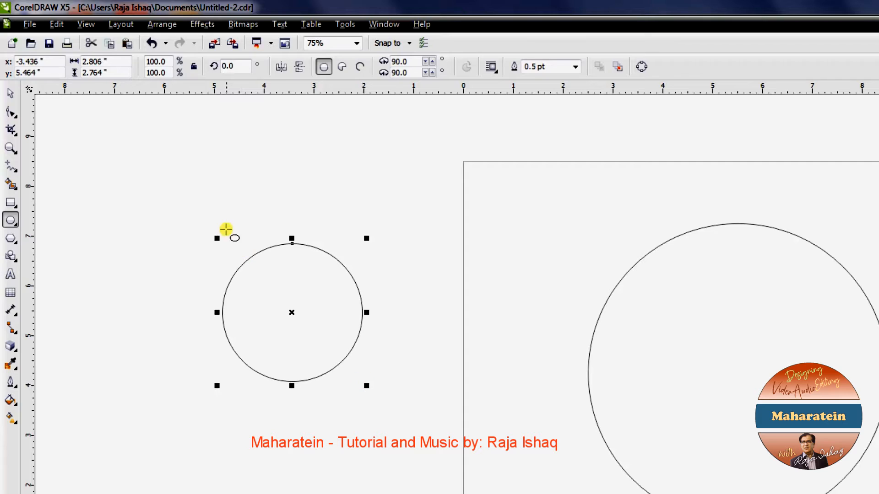
# Resize the small circle to 2.5 by 2.5 inches and centre it on the page inside the large circle.
pyautogui.moveTo(91, 61); pyautogui.dragTo(104, 62)
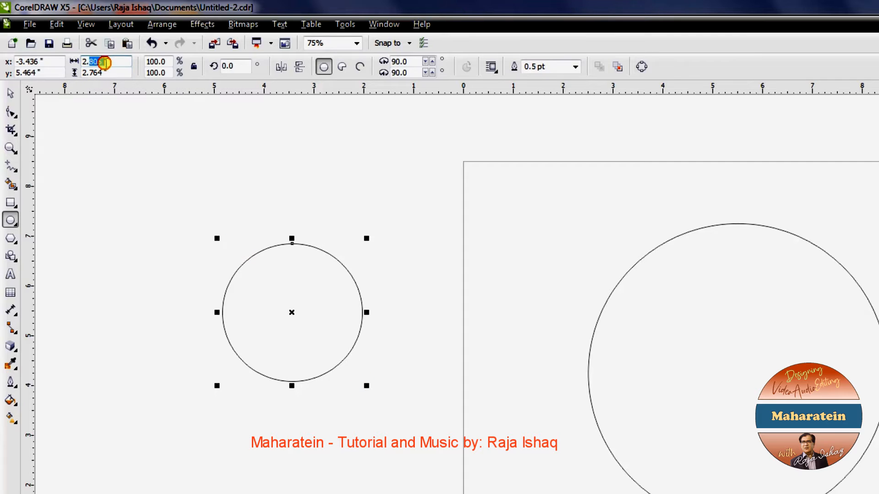
pyautogui.write('5')
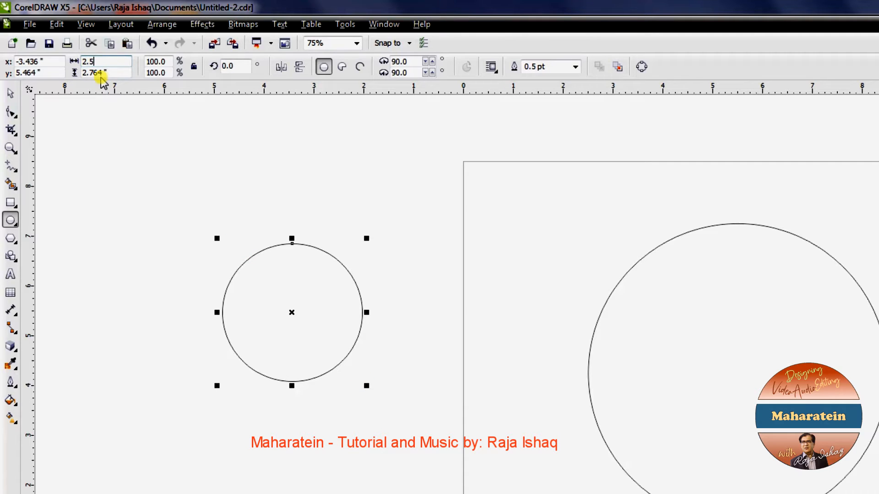
pyautogui.press('Return')
pyautogui.click(11, 96)
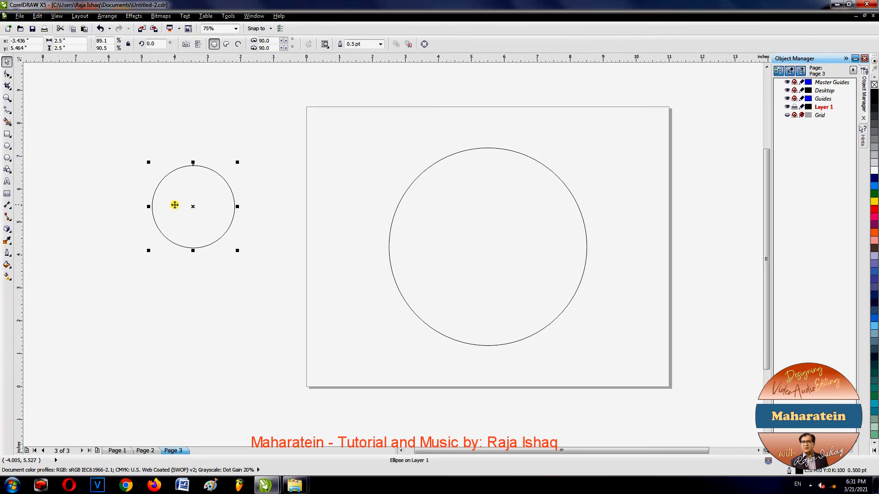
pyautogui.press('p')
pyautogui.click(223, 217)
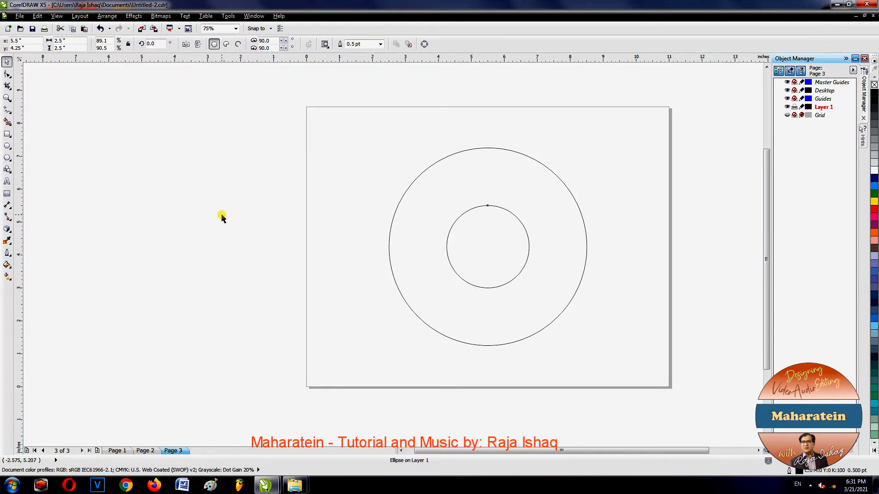
# Draw a circle about 3.9 inches wide beside the page and set its width and height to 4.29 inches.
pyautogui.click(8, 146)
pyautogui.moveTo(139, 168); pyautogui.dragTo(268, 298)
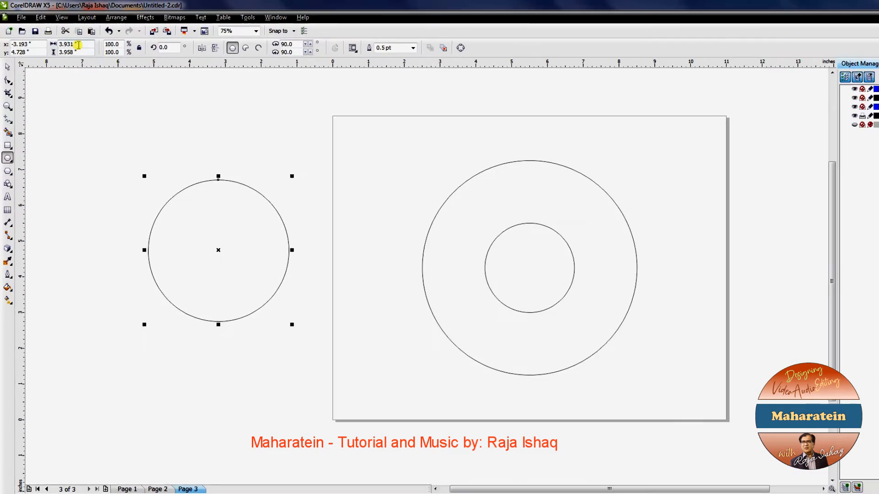
pyautogui.moveTo(96, 54); pyautogui.dragTo(67, 55)
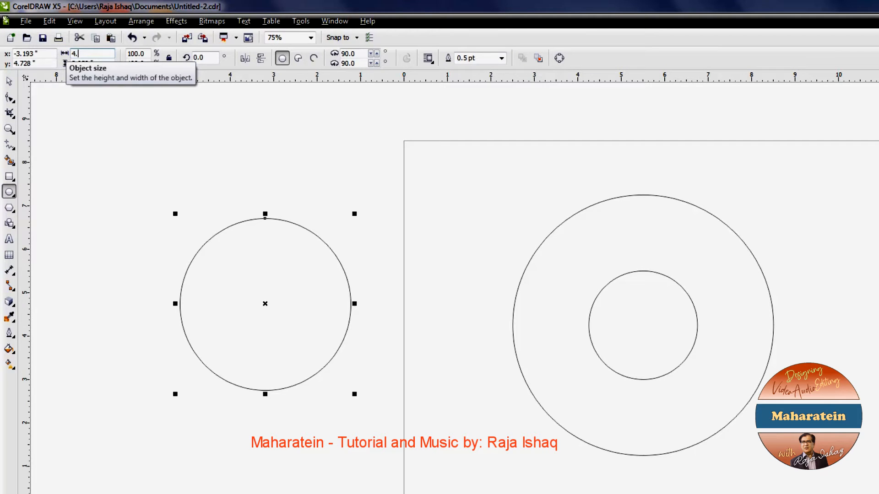
pyautogui.write('4.29')
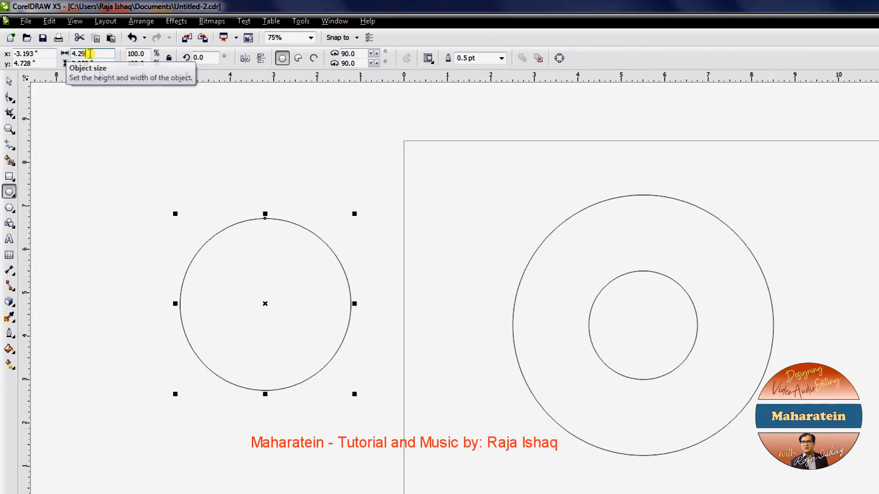
pyautogui.moveTo(92, 55); pyautogui.dragTo(61, 64)
pyautogui.write('4.29')
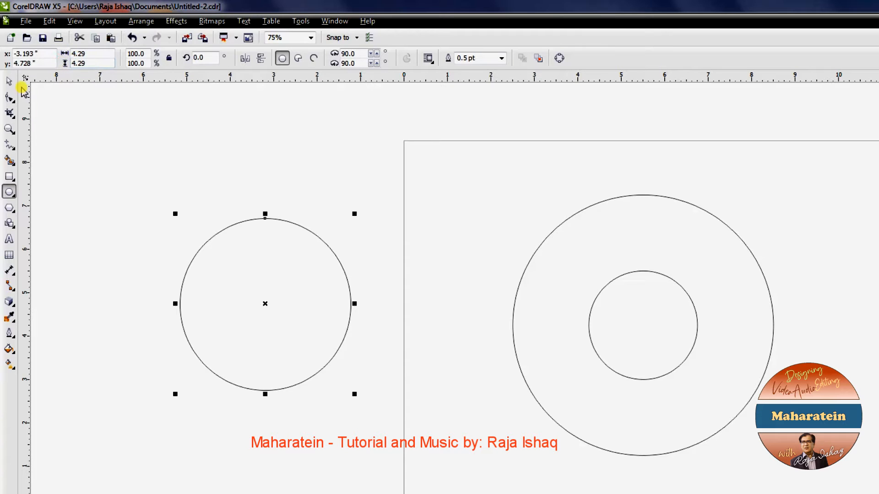
pyautogui.click(8, 81)
# Align the 4.29-inch circle with the large circle by their top edges and by their vertical centre line.
pyautogui.click(94, 179)
pyautogui.click(222, 276)
pyautogui.keyDown('shift'); pyautogui.click(644, 231); pyautogui.keyUp('shift')
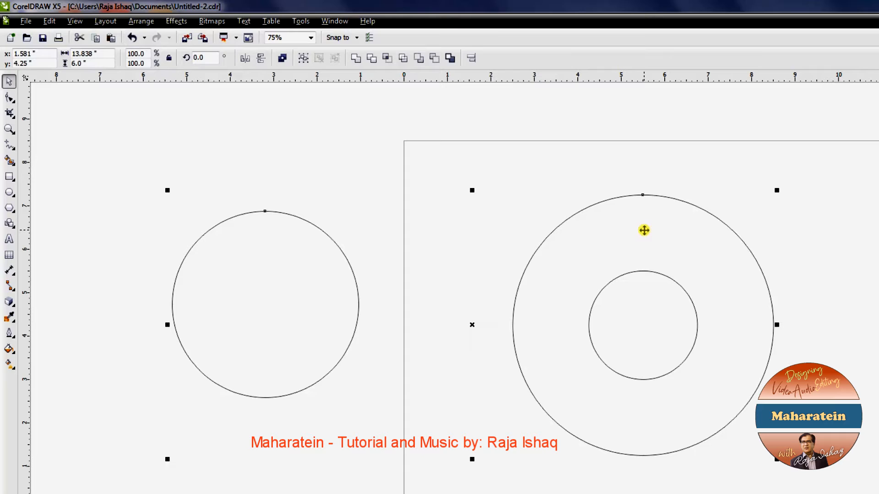
pyautogui.press('t')
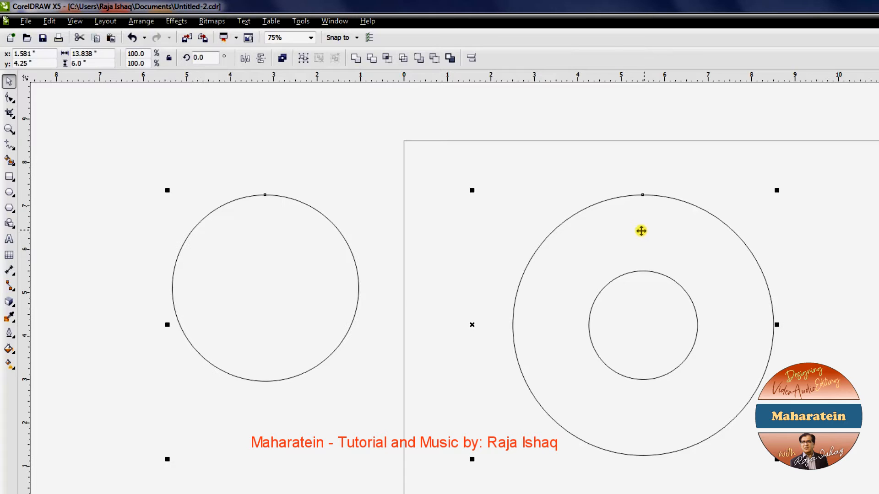
pyautogui.click(369, 190)
pyautogui.click(281, 255)
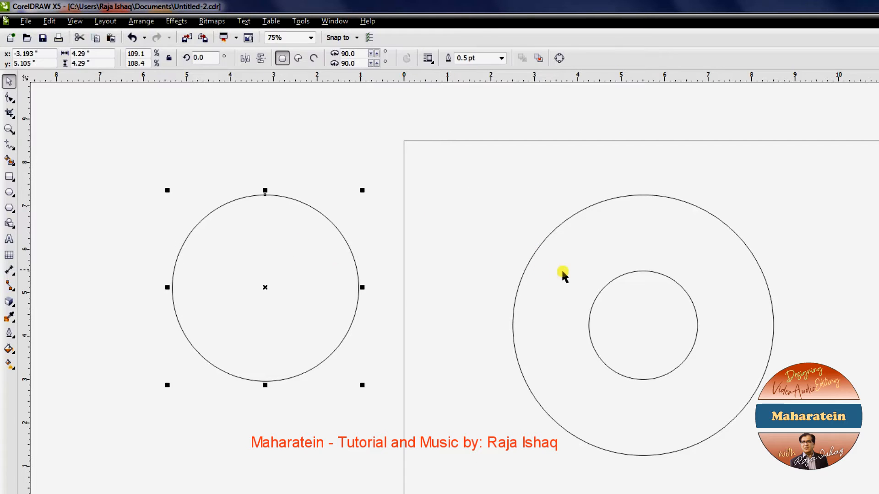
pyautogui.keyDown('shift'); pyautogui.click(626, 228); pyautogui.keyUp('shift')
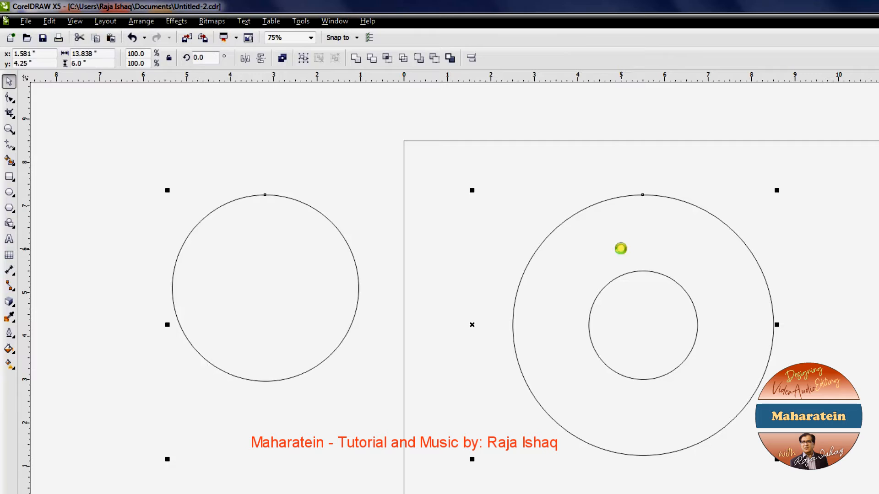
pyautogui.press('c')
pyautogui.press('Escape')
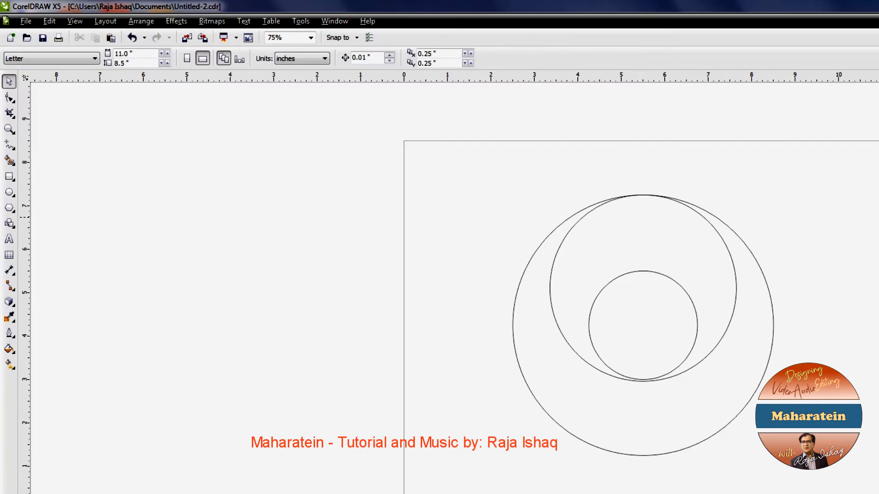
# Move the 4.29-inch circle slightly up so its lower edge meets the lower edge of the small circle.
pyautogui.click(731, 319)
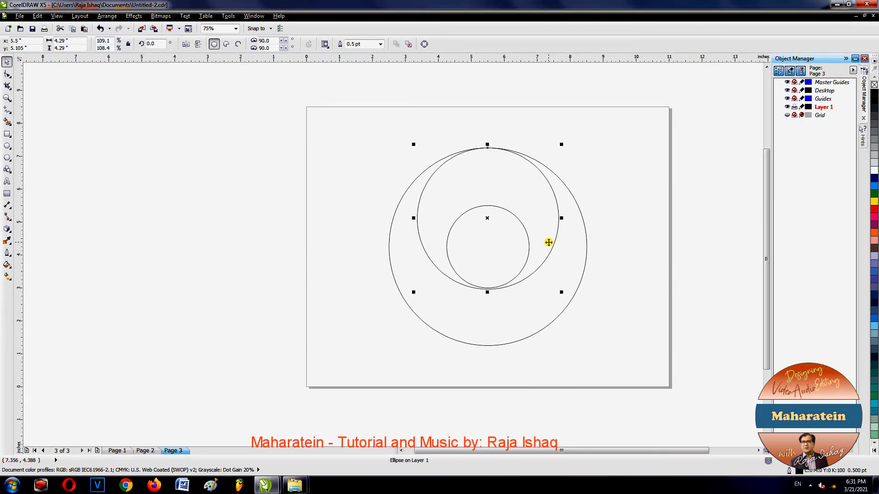
pyautogui.scroll(2, 548, 242)
pyautogui.moveTo(494, 238); pyautogui.dragTo(494, 235)
pyautogui.scroll(-2, 449, 239)
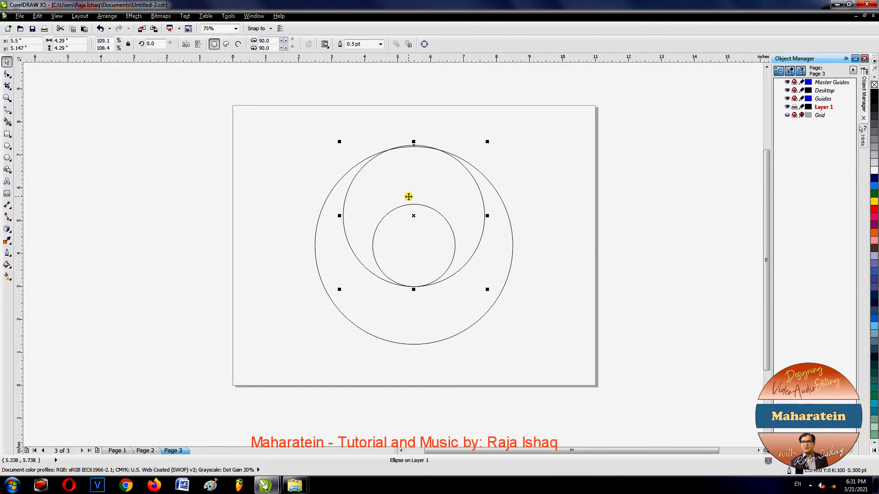
pyautogui.click(627, 193)
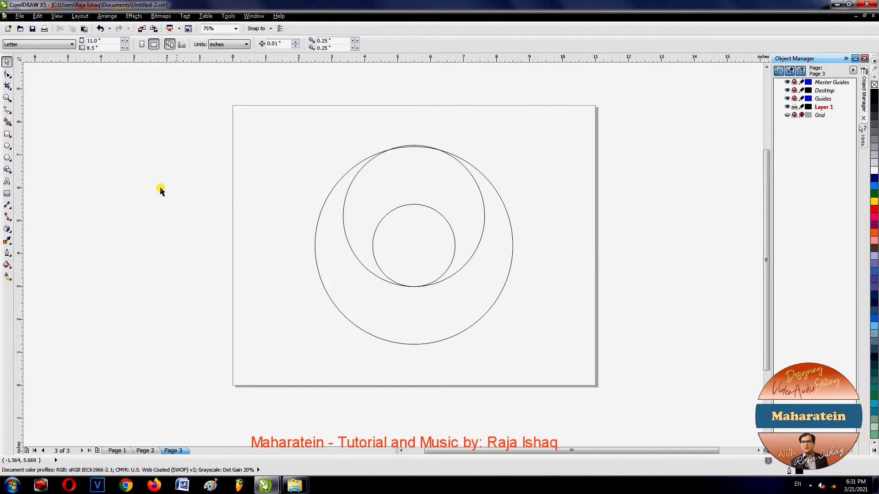
# Draw a thin horizontal rectangle about 5.76 by 0.18 inches across the upper part of the circles.
pyautogui.click(7, 134)
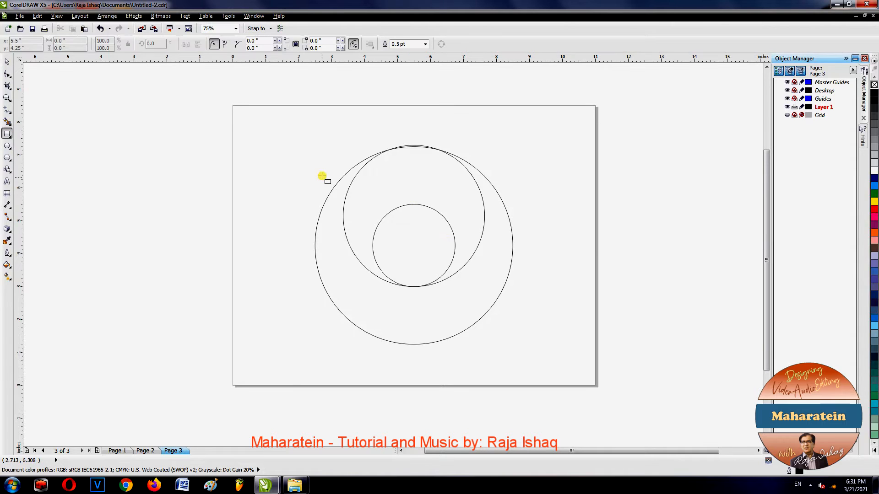
pyautogui.moveTo(316, 176); pyautogui.dragTo(505, 182)
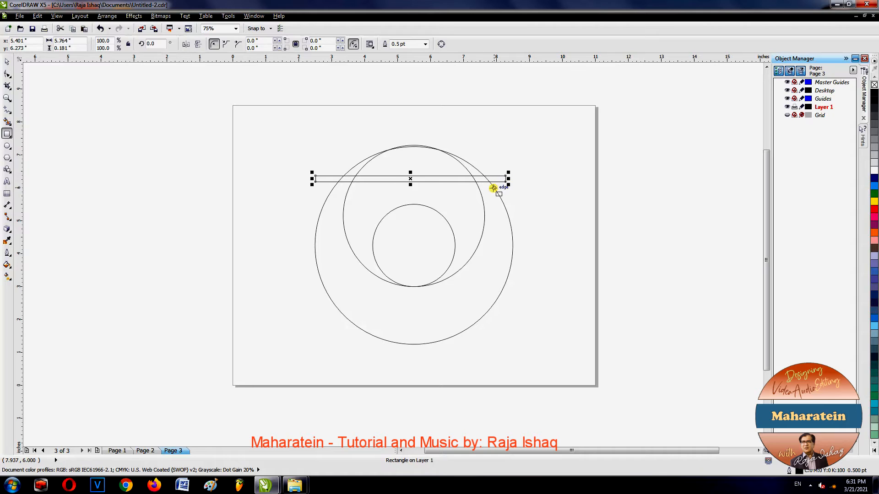
pyautogui.click(7, 62)
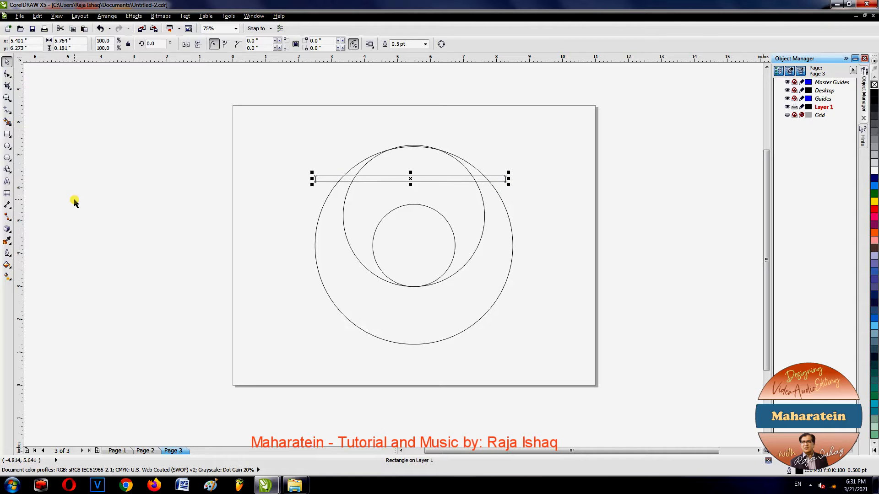
# Duplicate the bar across the middle of the circles, widen the copy to about 7.2 inches and centre it on the page.
pyautogui.moveTo(384, 179); pyautogui.dragTo(386, 247)
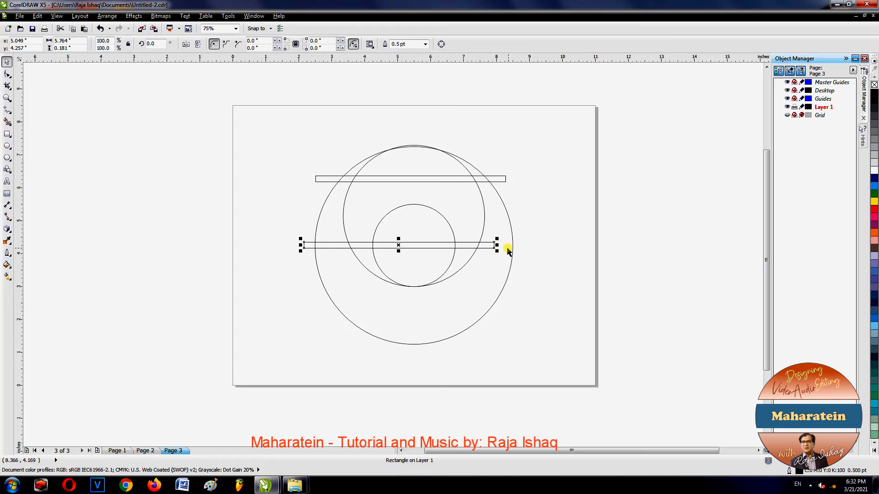
pyautogui.moveTo(497, 246); pyautogui.dragTo(544, 245)
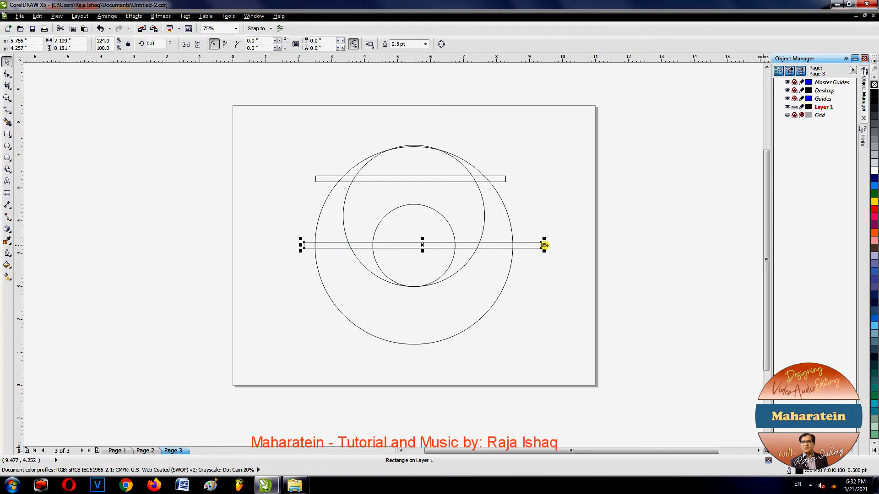
pyautogui.press('p')
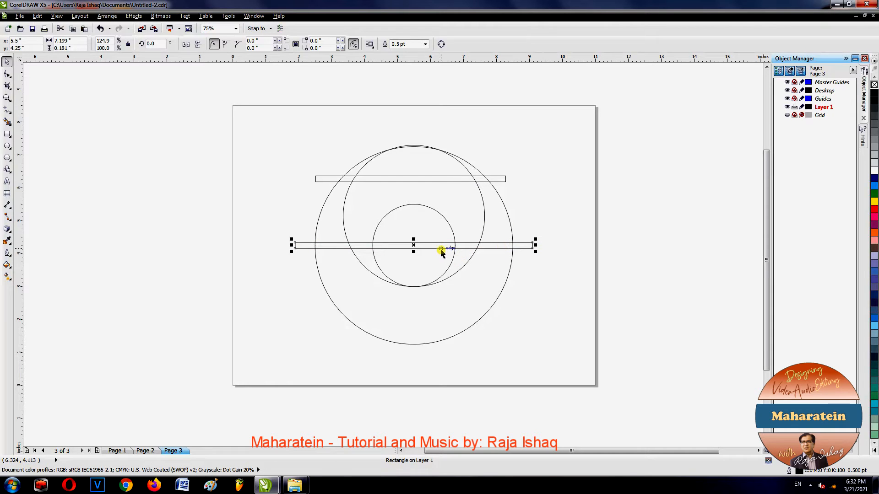
# Copy the middle bar to the lower part of the large circle and shift the upper bar slightly down.
pyautogui.moveTo(415, 247); pyautogui.dragTo(416, 308)
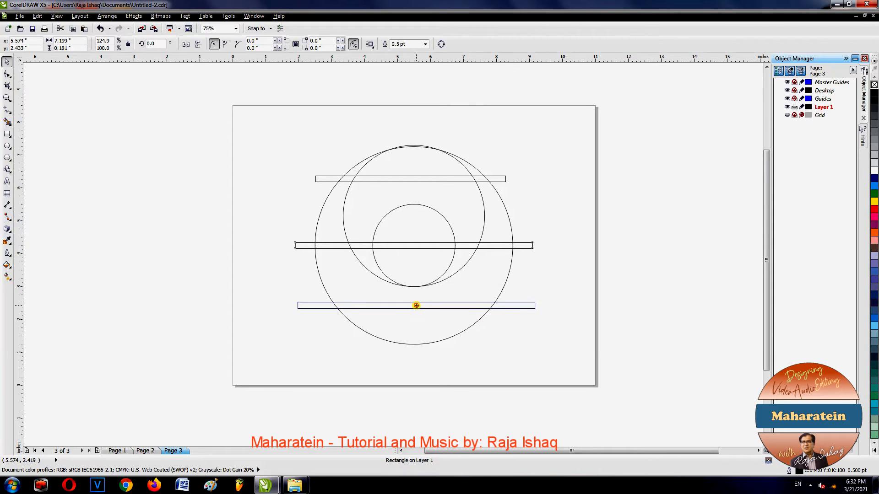
pyautogui.moveTo(555, 208); pyautogui.dragTo(554, 212)
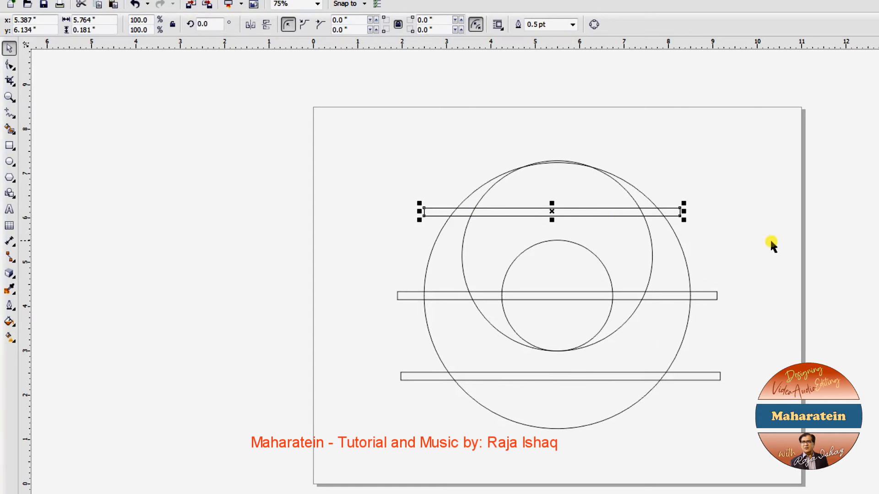
pyautogui.click(770, 238)
# Smart-fill the regions of the 4.29-inch circle outside the small circle and between the bars in dark blue.
pyautogui.click(9, 129)
pyautogui.click(554, 185)
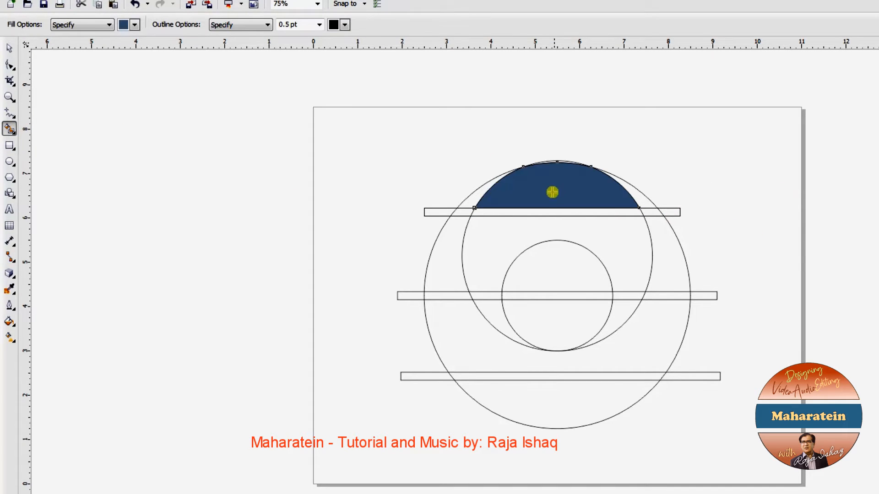
pyautogui.click(490, 232)
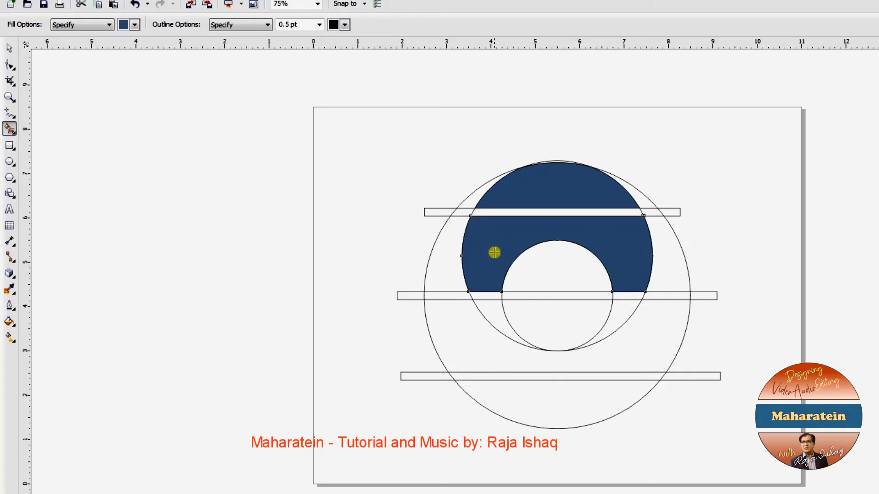
pyautogui.click(494, 313)
pyautogui.click(621, 313)
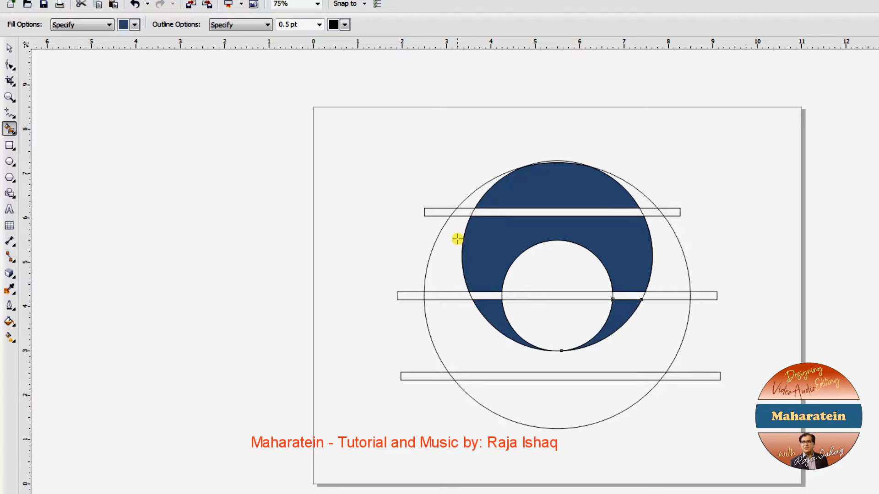
# Smart-fill the remaining regions of the large circle around the 4.29-inch circle in dark blue, leaving the bars empty.
pyautogui.click(453, 236)
pyautogui.click(471, 197)
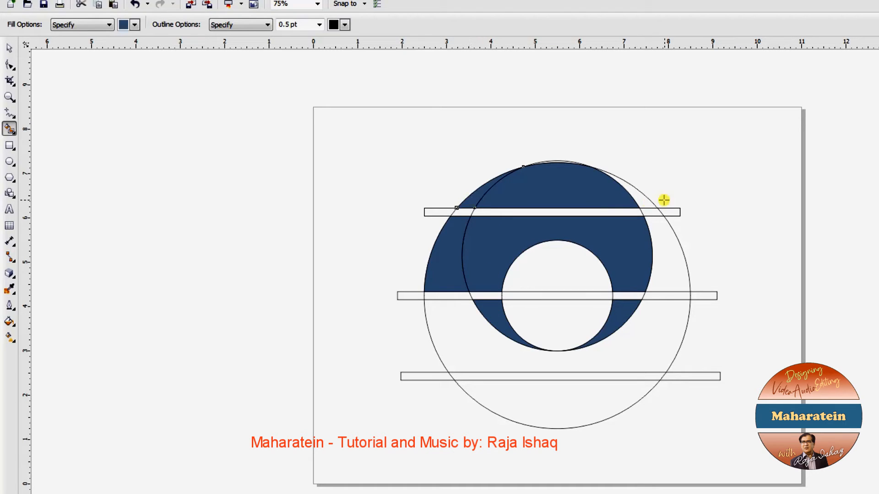
pyautogui.click(645, 201)
pyautogui.click(665, 250)
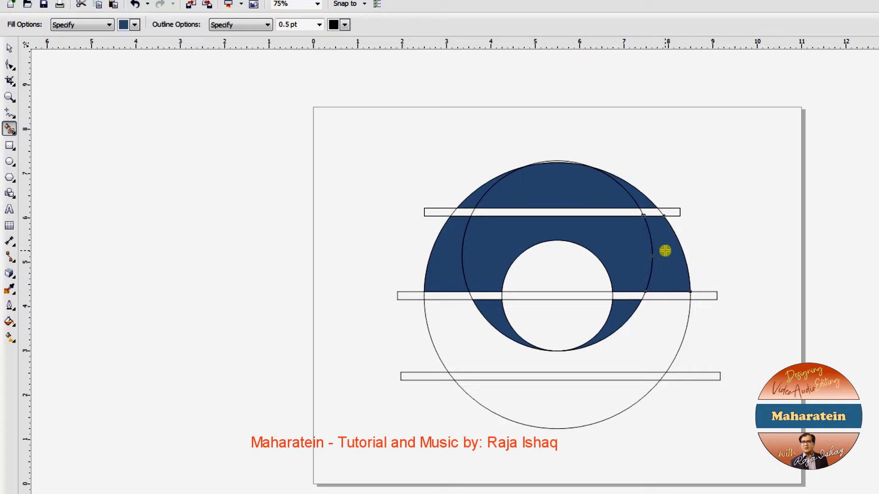
pyautogui.click(659, 324)
pyautogui.click(520, 397)
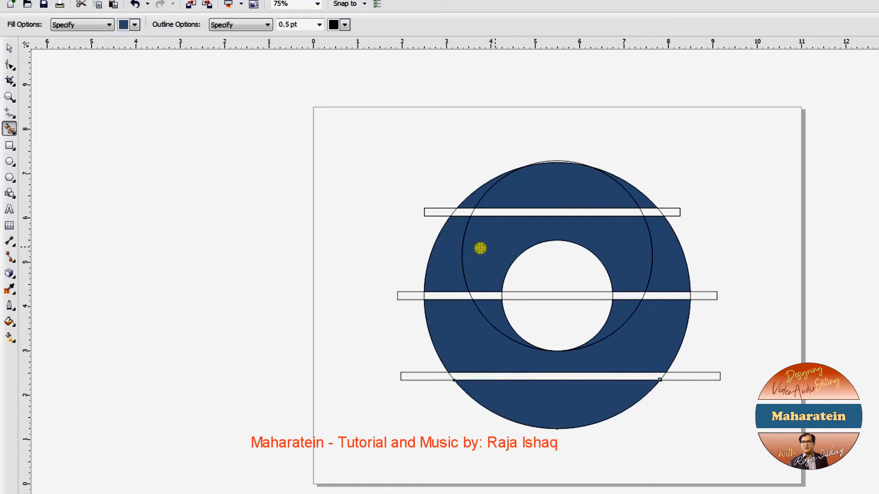
# Select all the dark blue filled pieces of the logo and move them off the page, beside the construction outlines.
pyautogui.click(9, 48)
pyautogui.click(71, 122)
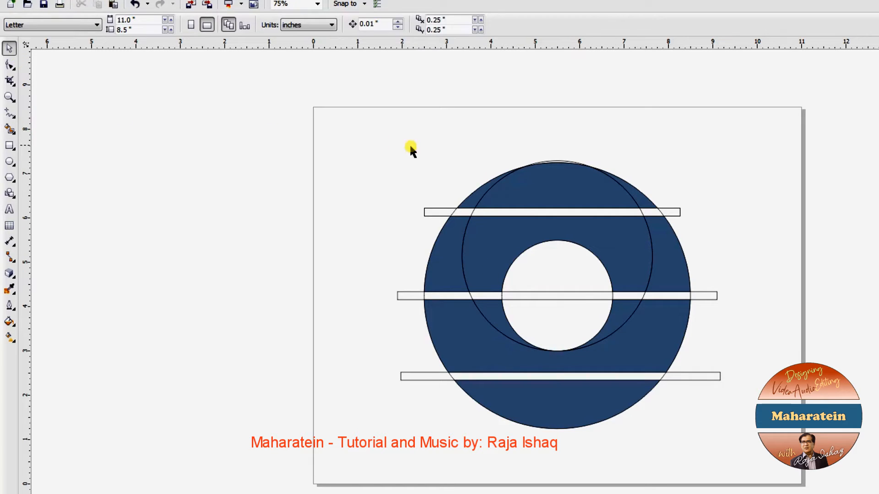
pyautogui.click(469, 198)
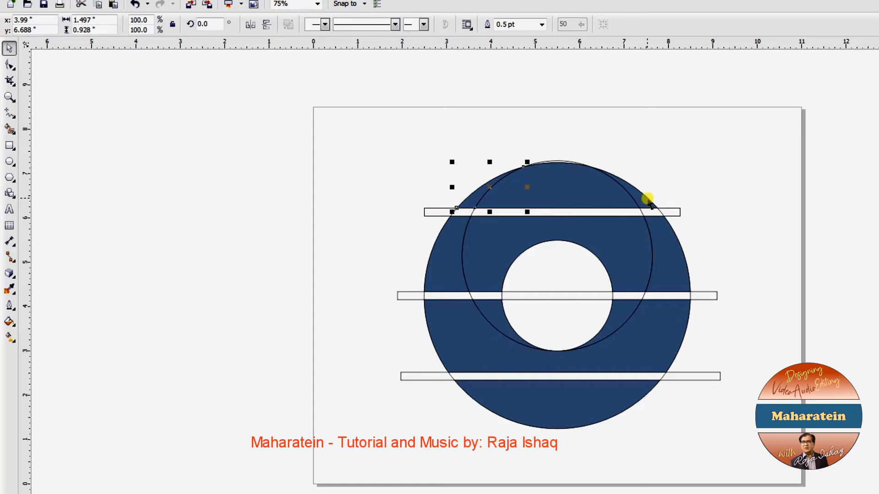
pyautogui.keyDown('shift'); pyautogui.click(657, 263); pyautogui.keyUp('shift')
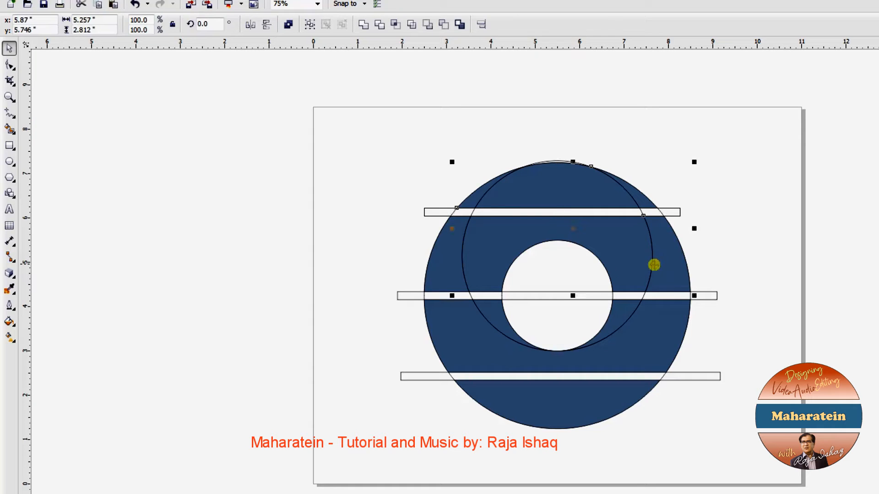
pyautogui.keyDown('shift'); pyautogui.click(492, 315); pyautogui.keyUp('shift')
pyautogui.keyDown('shift'); pyautogui.click(616, 316); pyautogui.keyUp('shift')
pyautogui.keyDown('shift'); pyautogui.click(642, 328); pyautogui.keyUp('shift')
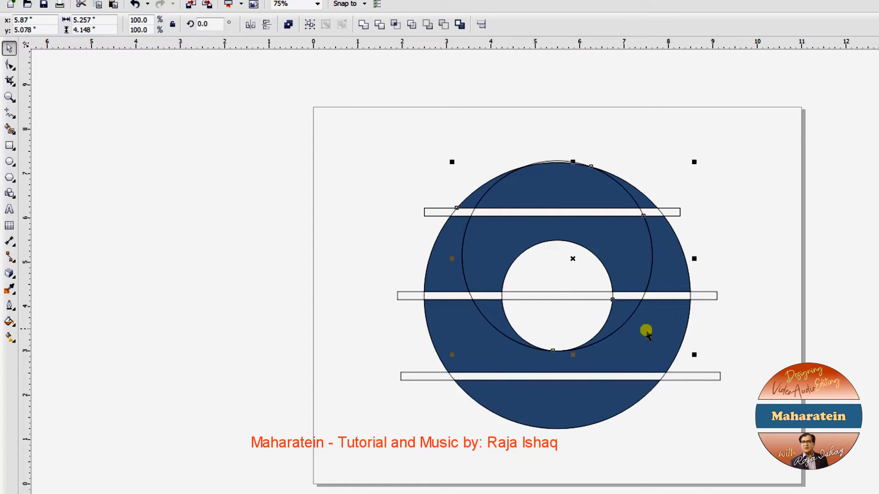
pyautogui.keyDown('shift'); pyautogui.click(550, 400); pyautogui.keyUp('shift')
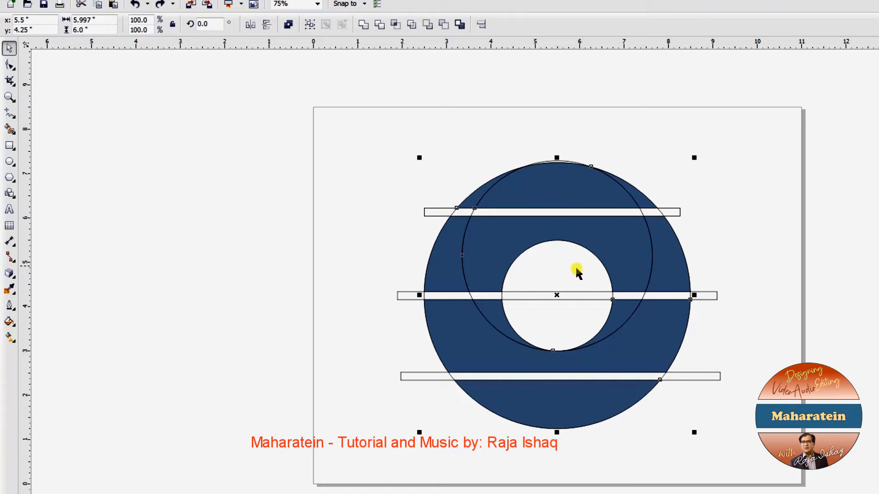
pyautogui.moveTo(556, 295); pyautogui.dragTo(203, 300)
# Delete the construction circles and bars, and move the filled pieces back onto the page.
pyautogui.moveTo(362, 86); pyautogui.dragTo(771, 434)
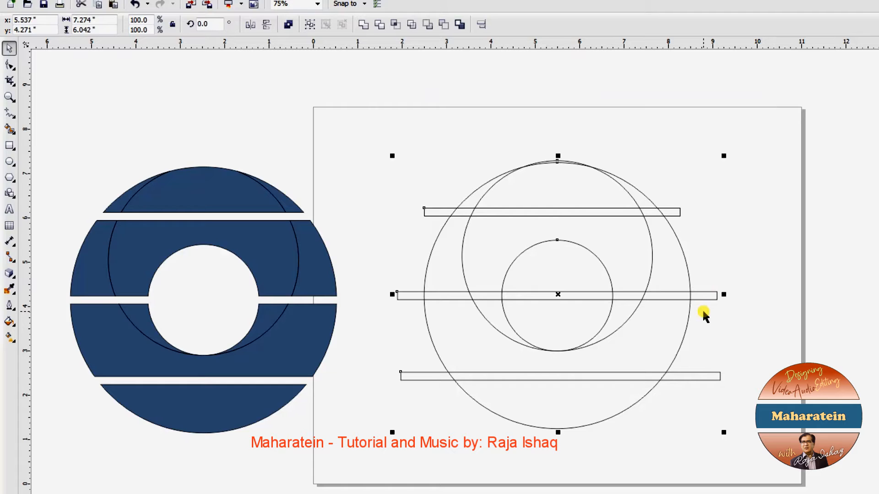
pyautogui.press('Delete')
pyautogui.moveTo(40, 152); pyautogui.dragTo(382, 459)
pyautogui.moveTo(204, 298); pyautogui.dragTo(560, 289)
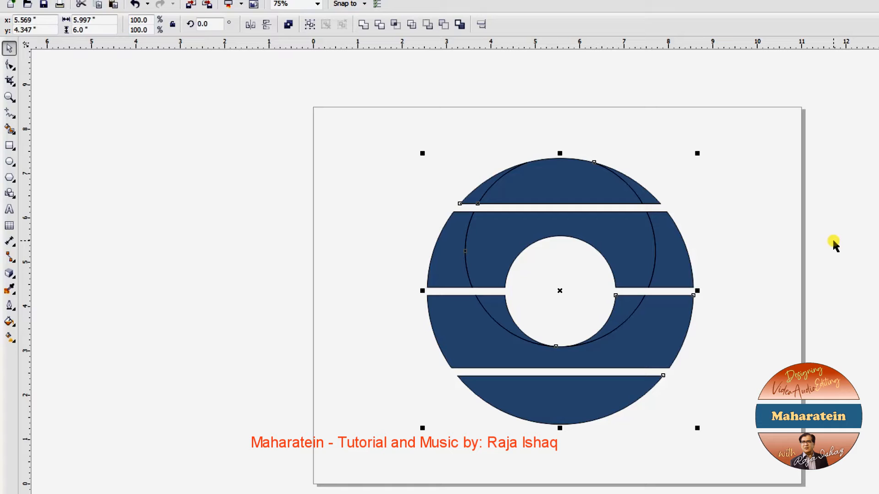
# Apply a two-color Radial fountain fill from dark blue to white to all the logo pieces.
pyautogui.press('F11')
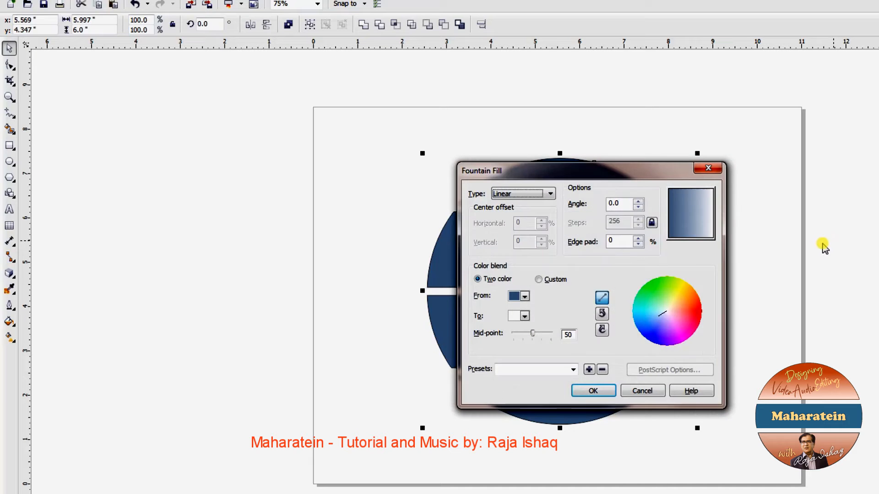
pyautogui.moveTo(590, 174); pyautogui.dragTo(876, 163)
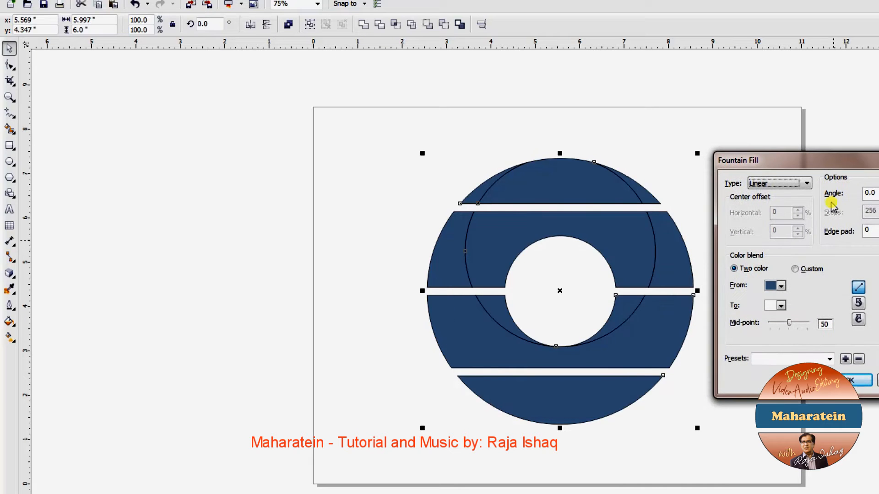
pyautogui.click(778, 184)
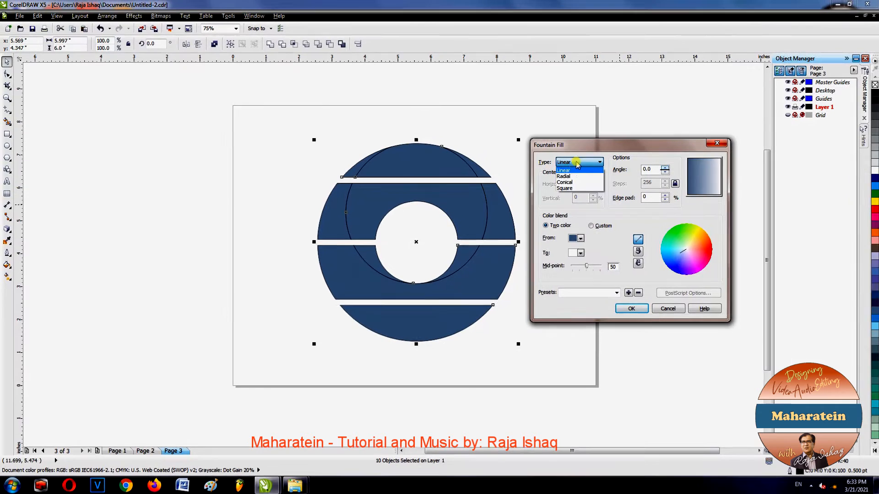
pyautogui.click(571, 175)
pyautogui.click(630, 308)
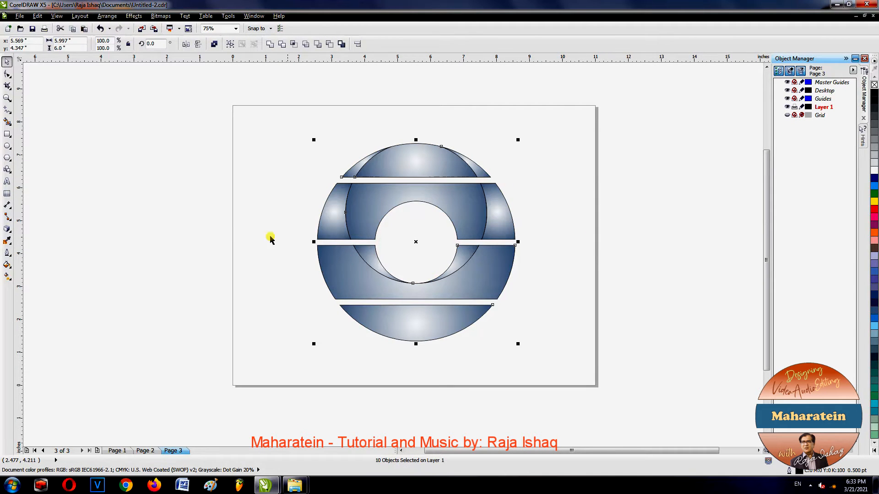
pyautogui.click(229, 218)
# Tighten the radial fill of the band below the middle gap to 13% edge pad, with red outside and yellow at the centre.
pyautogui.click(348, 271)
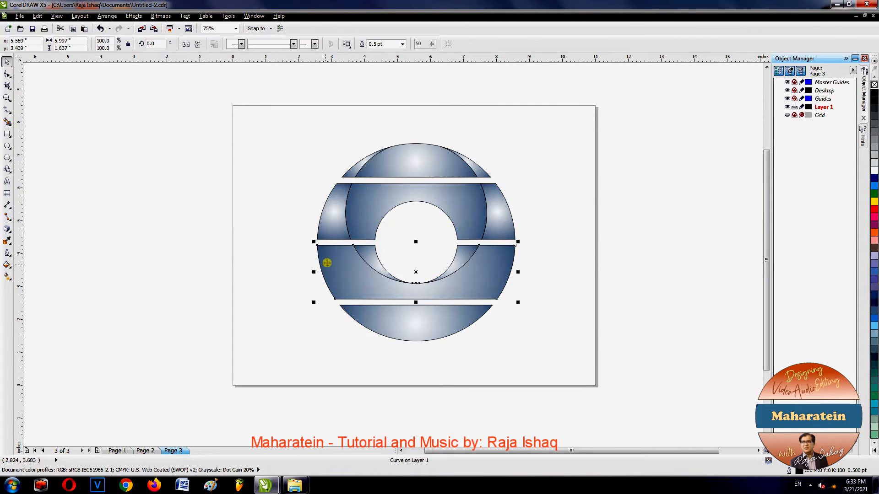
pyautogui.click(8, 276)
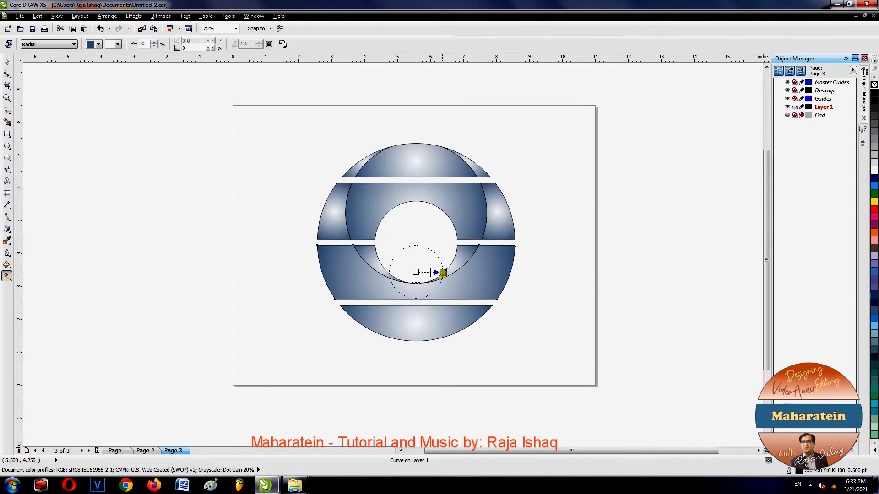
pyautogui.moveTo(443, 273); pyautogui.dragTo(436, 271)
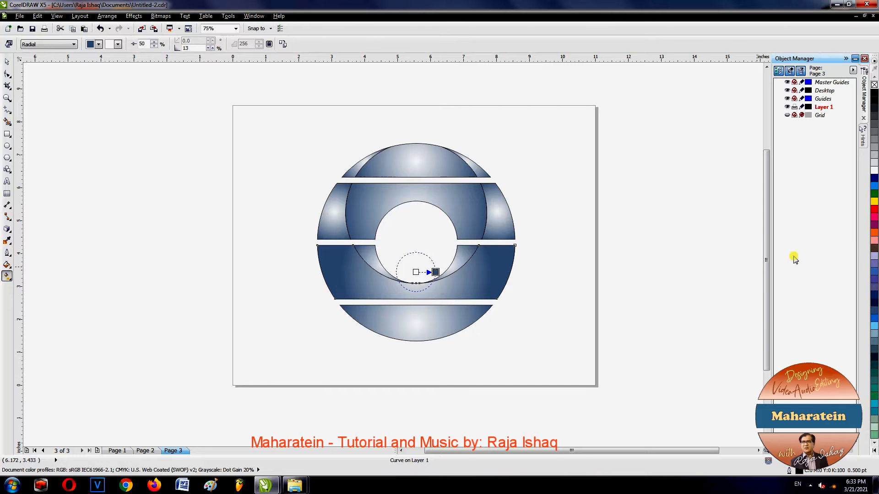
pyautogui.moveTo(876, 215); pyautogui.dragTo(436, 272)
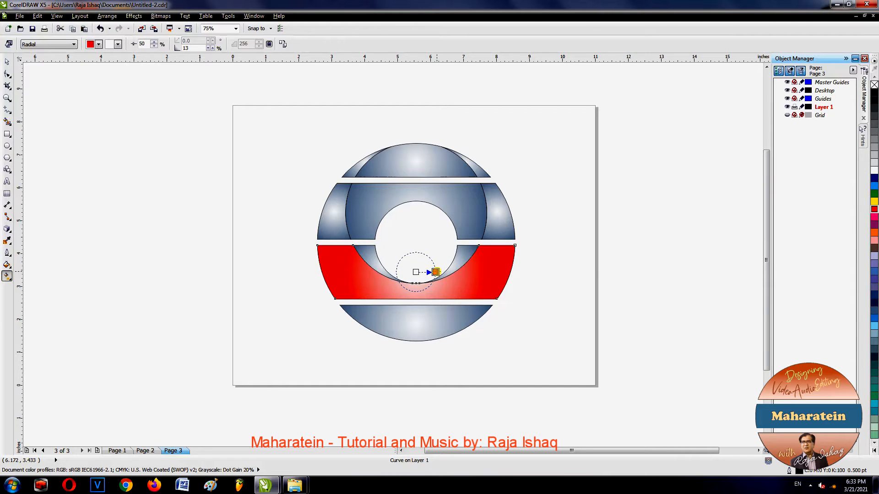
pyautogui.moveTo(873, 201)
pyautogui.mouseDown()
pyautogui.moveTo(578, 228)
pyautogui.moveTo(416, 272)
pyautogui.mouseUp()
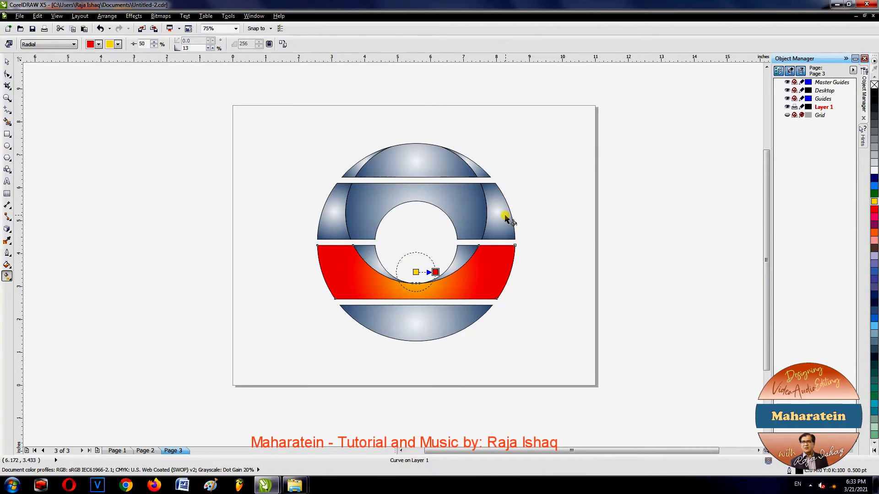
# Recolor the right outer piece above the middle gap with a blue-to-white radial fill and tighten it to 14% edge pad.
pyautogui.click(504, 216)
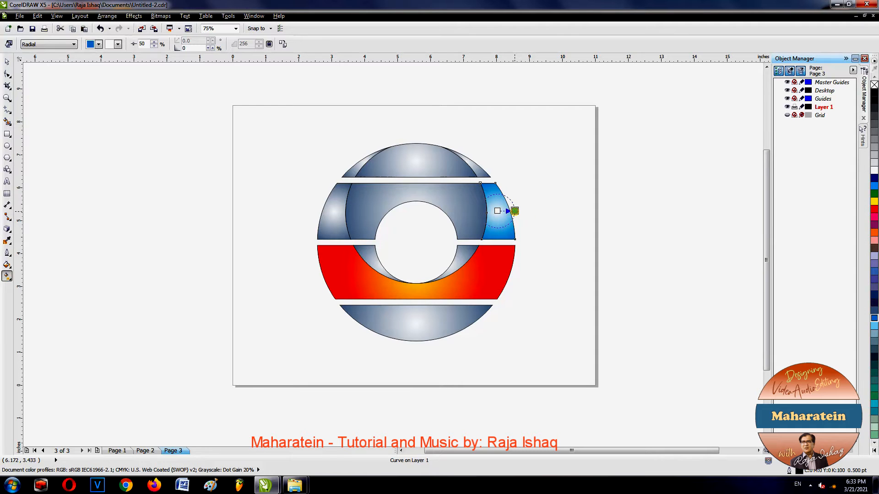
pyautogui.scroll(2, 506, 211)
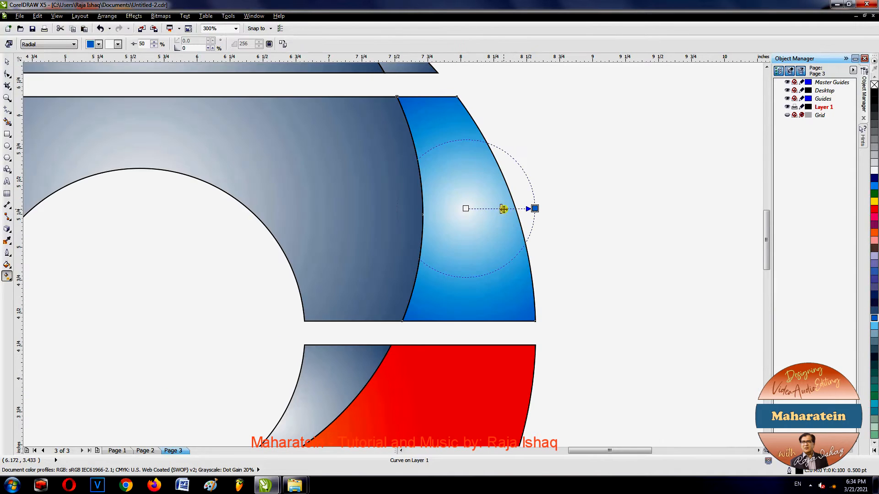
pyautogui.moveTo(535, 208); pyautogui.dragTo(516, 209)
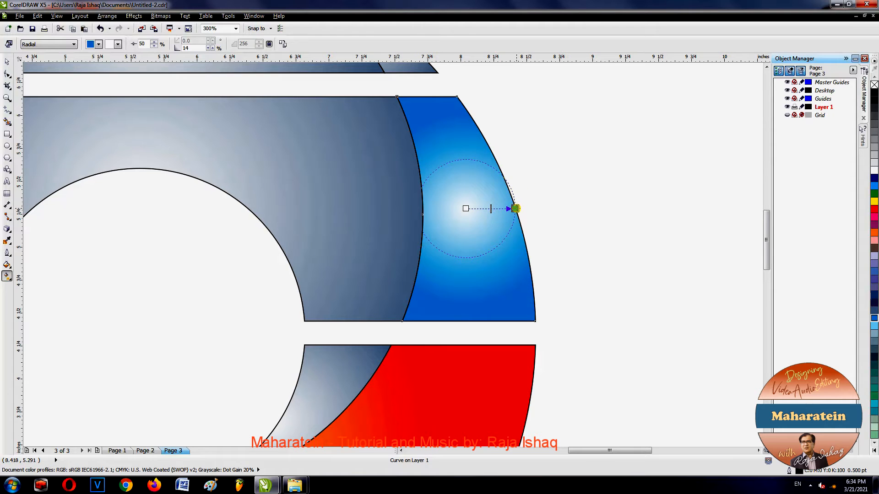
pyautogui.scroll(-2, 445, 238)
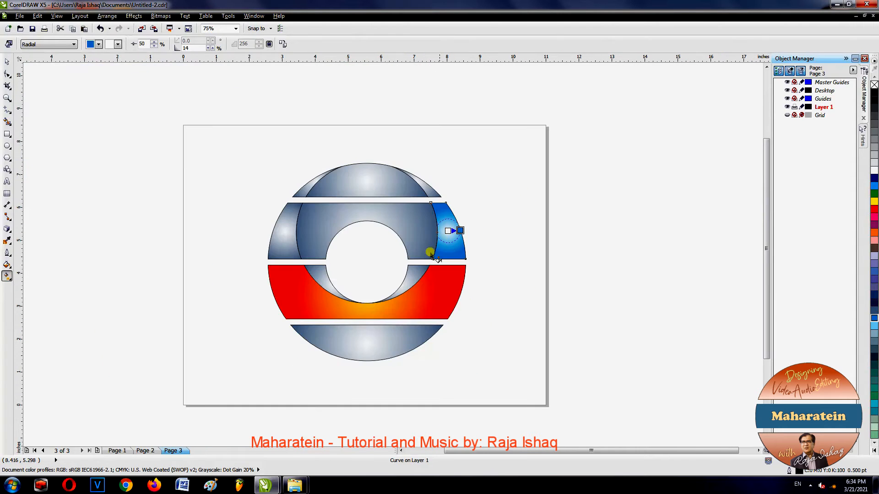
# Copy the outline pen, outline color and fill of the right blue piece to the matching left outer piece.
pyautogui.click(7, 62)
pyautogui.click(58, 137)
pyautogui.click(282, 232)
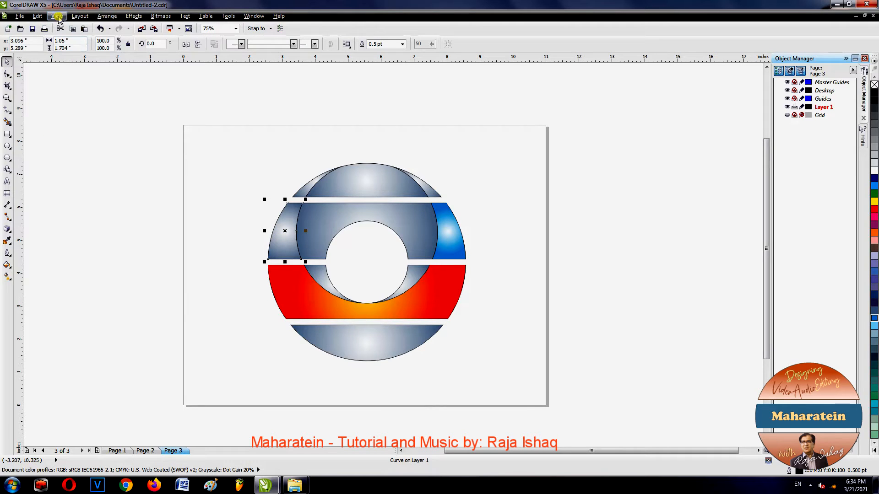
pyautogui.click(37, 16)
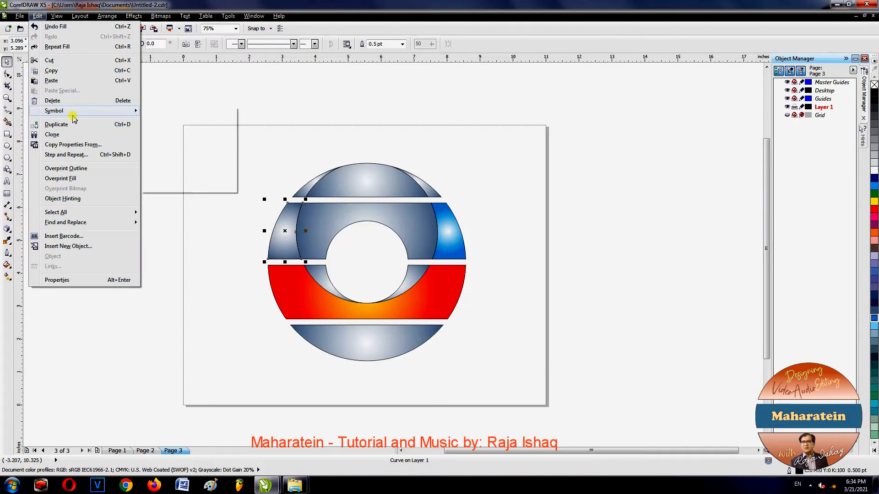
pyautogui.click(59, 145)
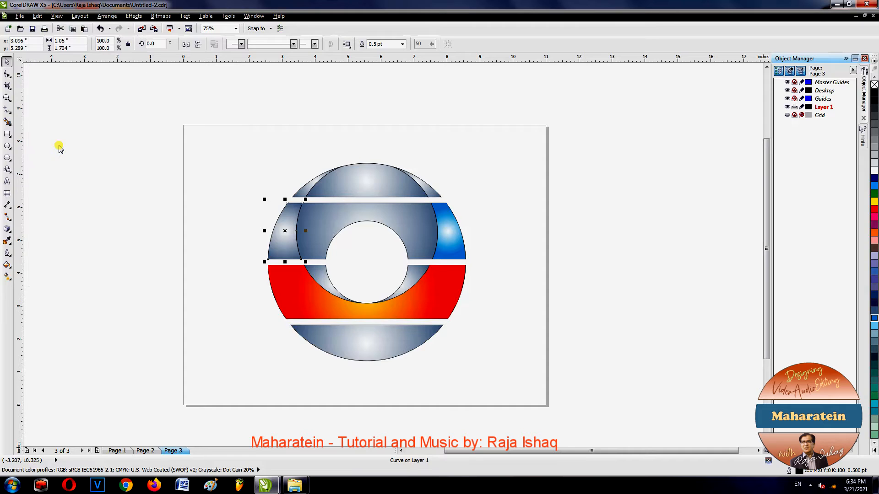
pyautogui.click(366, 216)
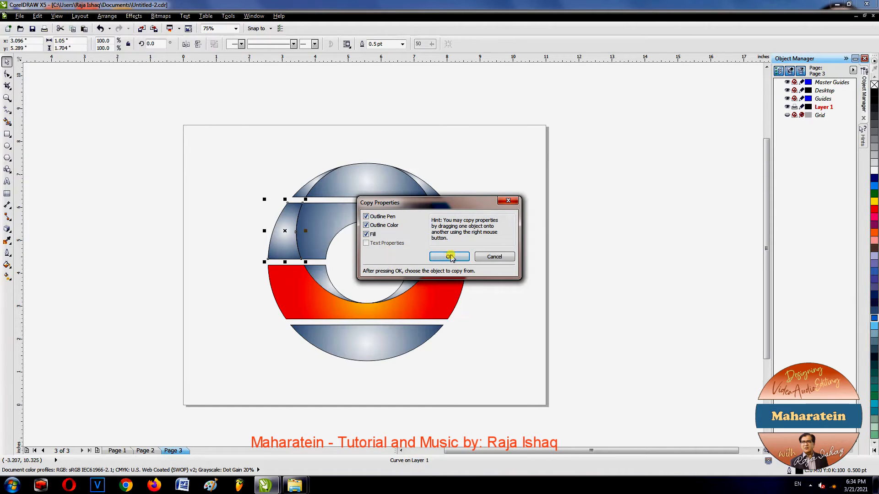
pyautogui.click(449, 257)
pyautogui.click(447, 237)
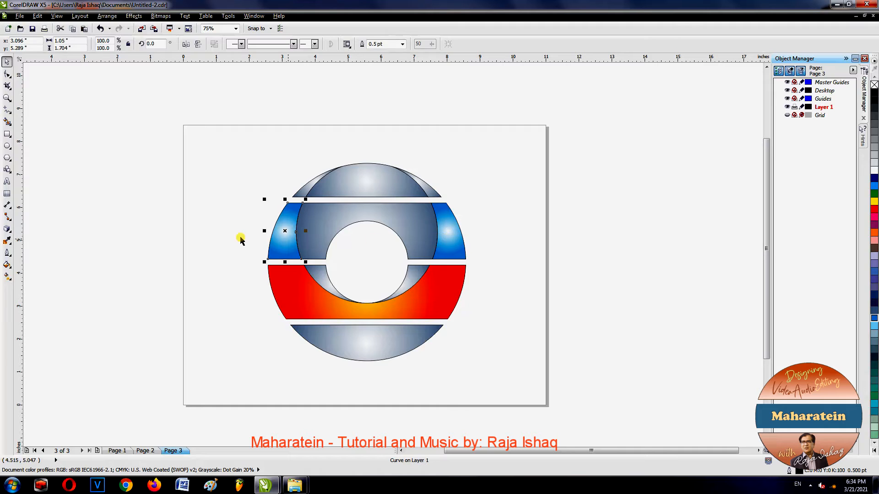
# Give the upper-left outer sliver a navy-to-white radial fill with the centre shifted and a 21% edge pad.
pyautogui.click(298, 178)
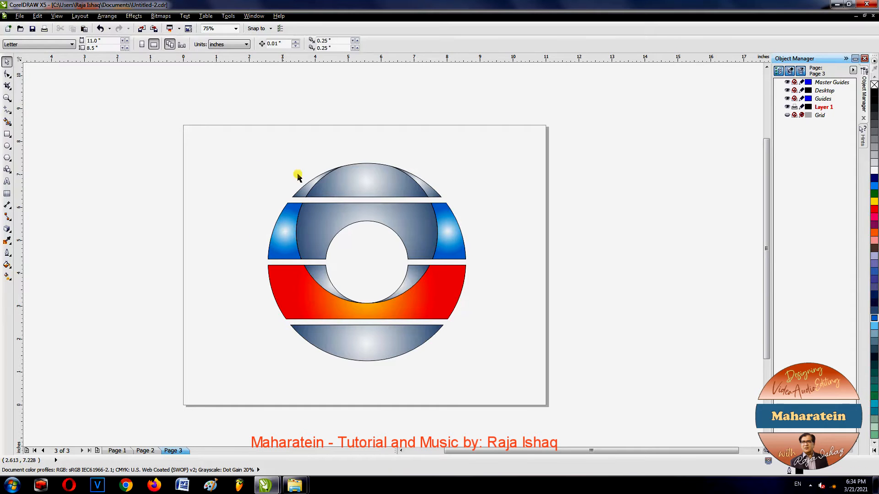
pyautogui.click(307, 191)
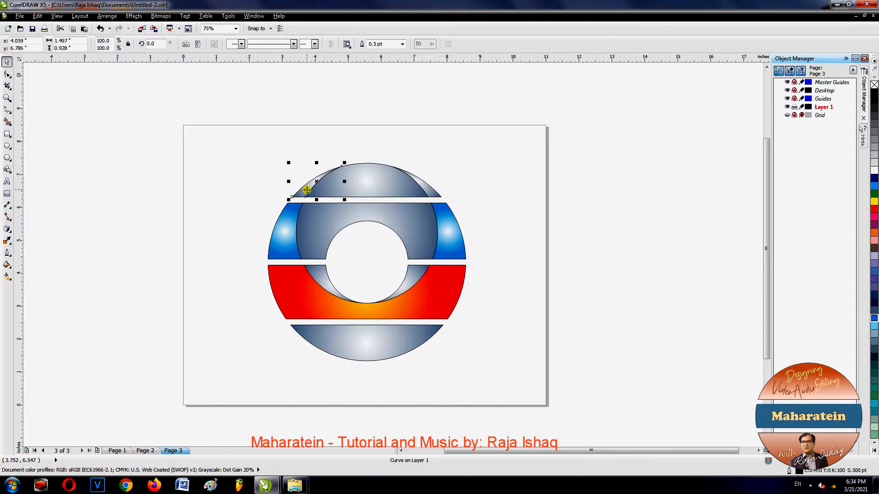
pyautogui.click(7, 275)
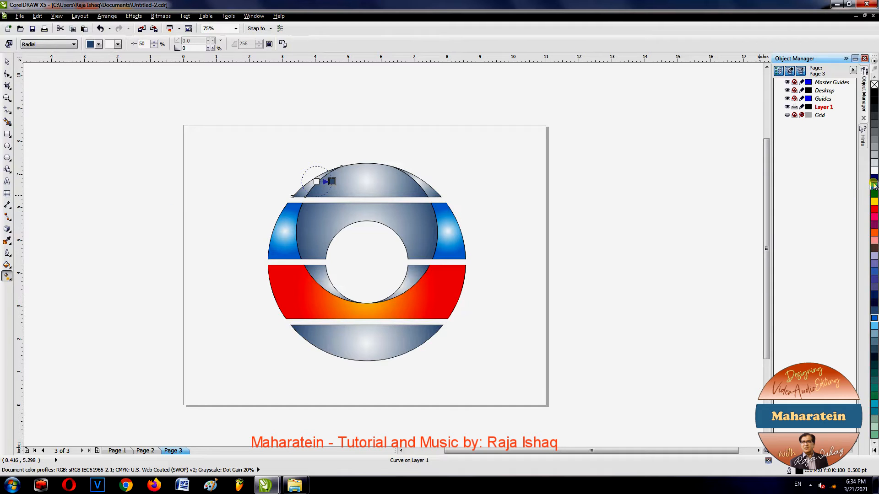
pyautogui.moveTo(872, 182); pyautogui.dragTo(335, 174)
pyautogui.scroll(3, 319, 184)
pyautogui.scroll(-3, 402, 199)
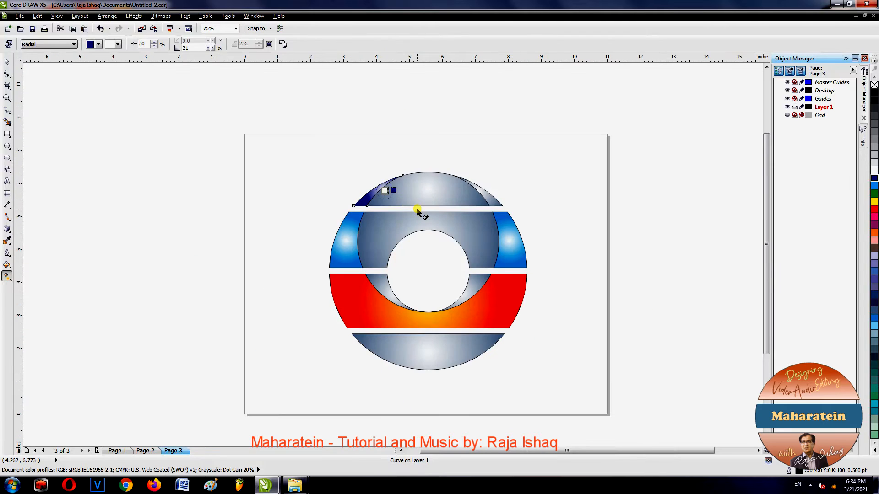
# Copy the outline pen, outline color and fill of the navy upper-left sliver to the matching upper-right sliver.
pyautogui.click(7, 62)
pyautogui.click(490, 192)
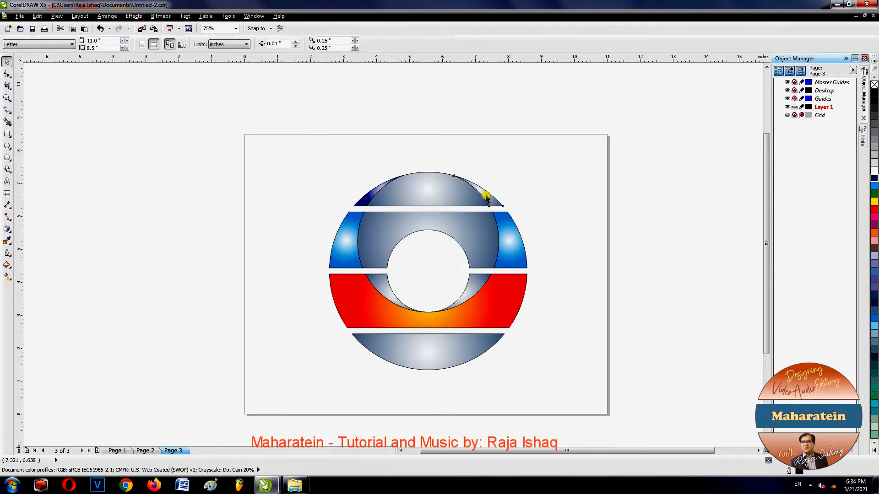
pyautogui.click(486, 195)
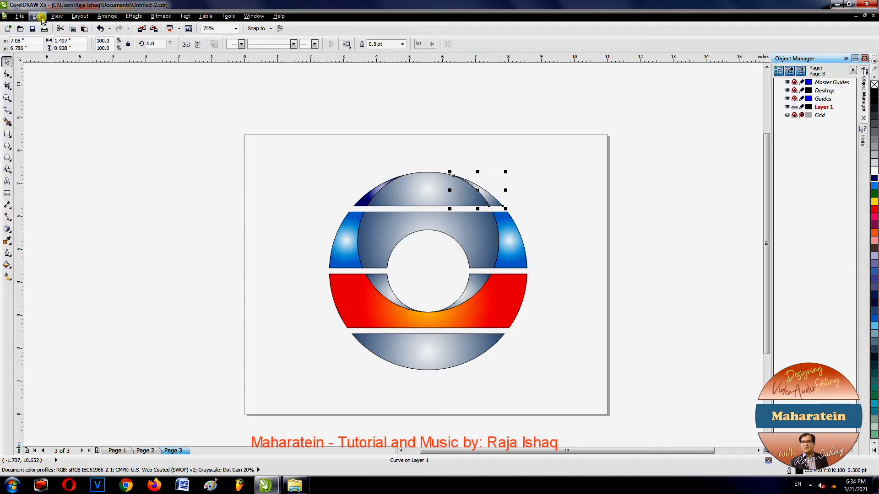
pyautogui.click(38, 17)
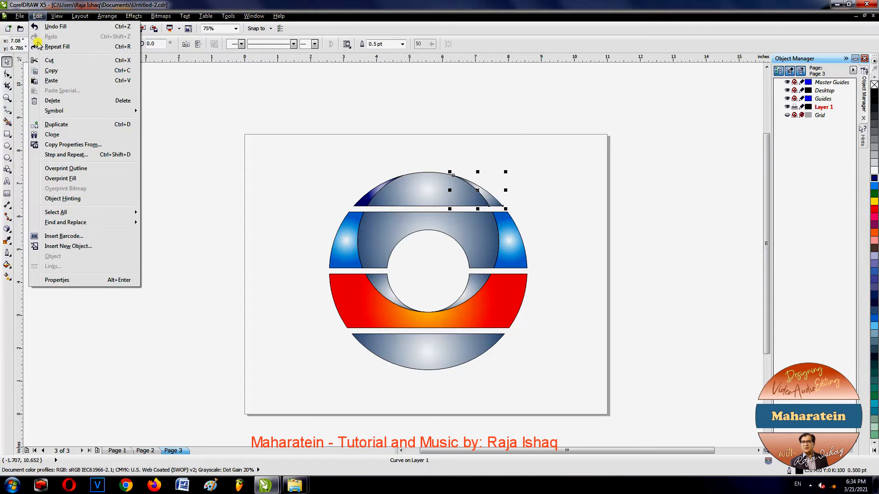
pyautogui.click(60, 145)
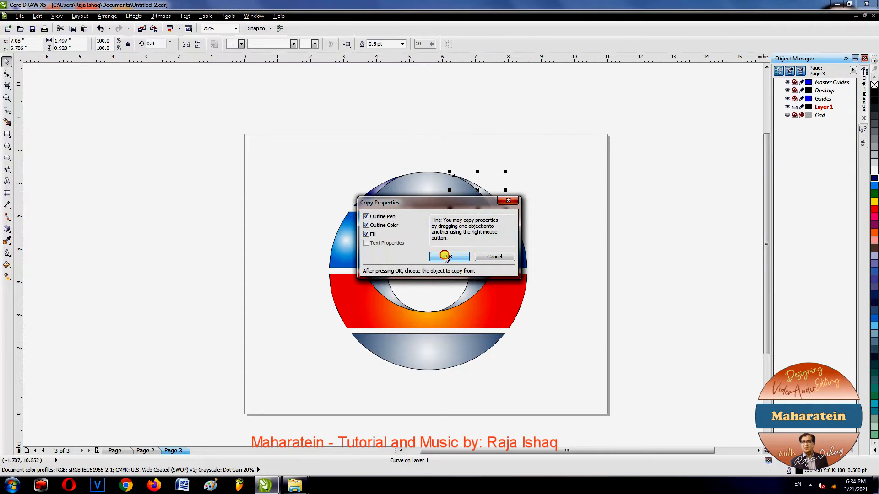
pyautogui.click(468, 257)
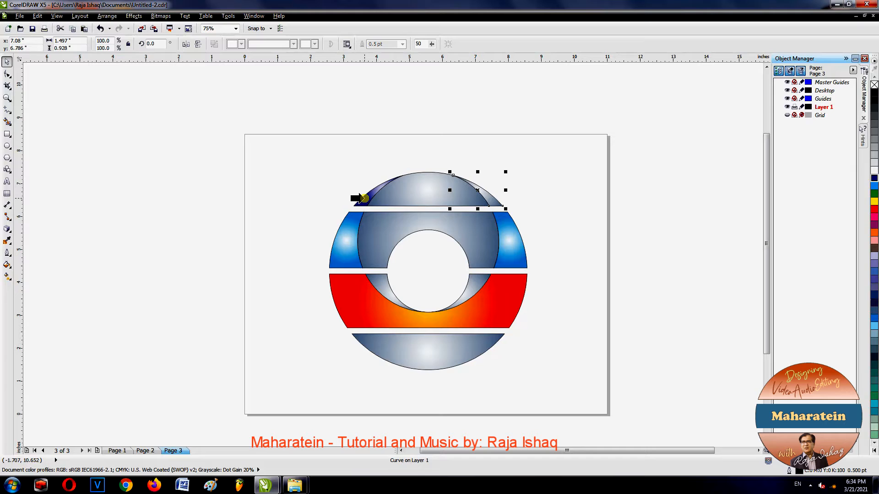
pyautogui.click(364, 197)
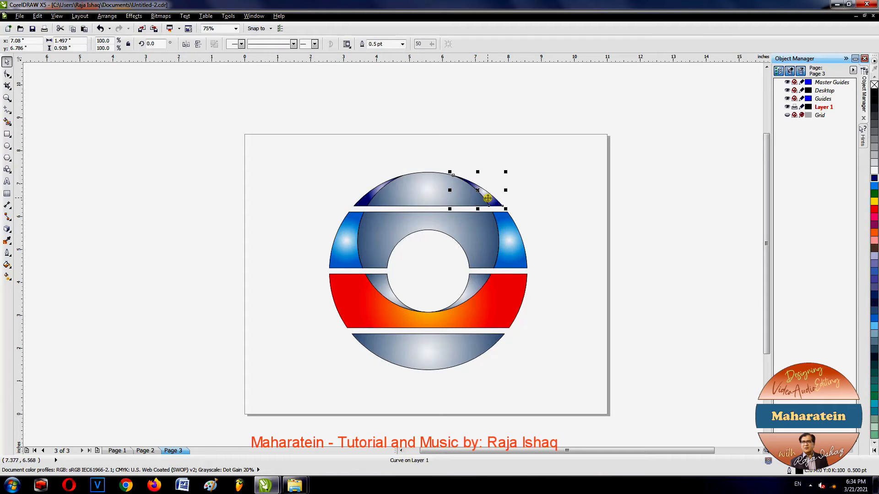
# Tighten the radial fill of the upper-right navy sliver to a 27% edge pad.
pyautogui.click(7, 275)
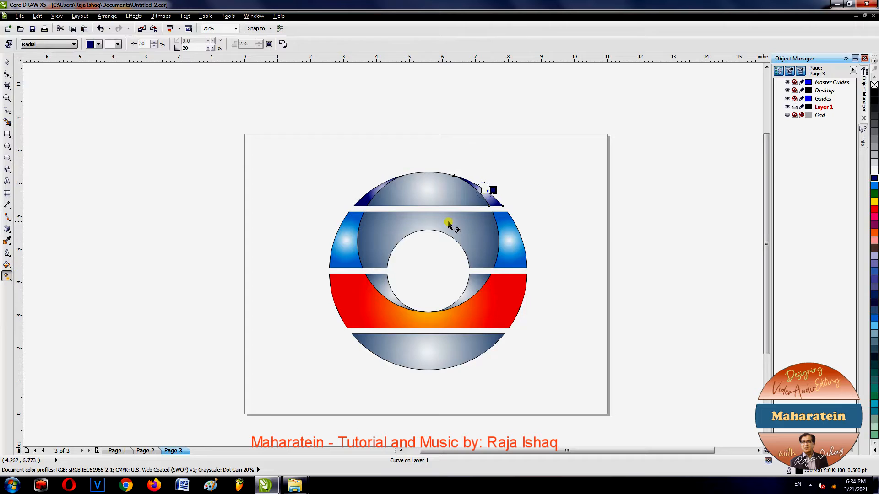
pyautogui.scroll(1, 467, 219)
pyautogui.scroll(1, 526, 194)
pyautogui.moveTo(523, 140); pyautogui.dragTo(517, 142)
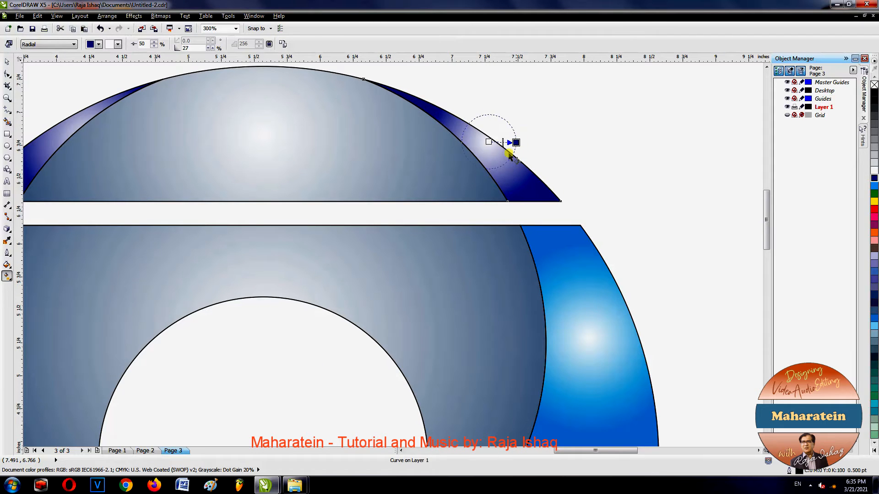
pyautogui.scroll(-2, 440, 183)
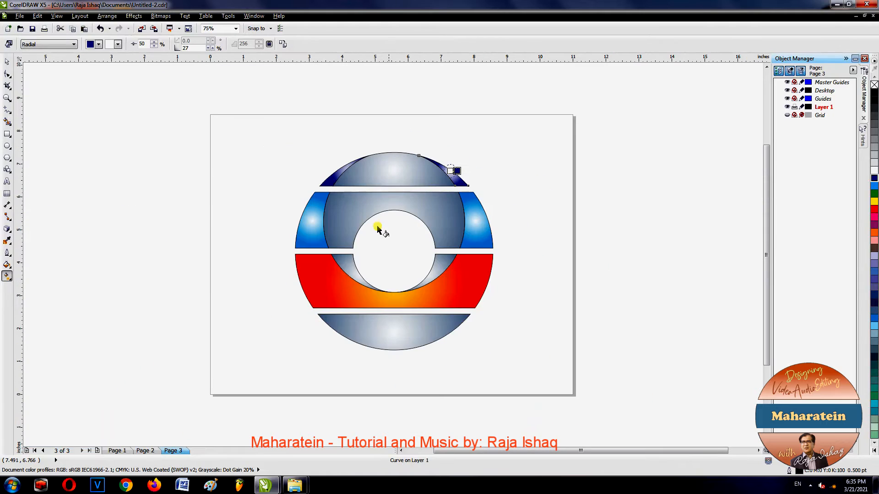
pyautogui.click(367, 202)
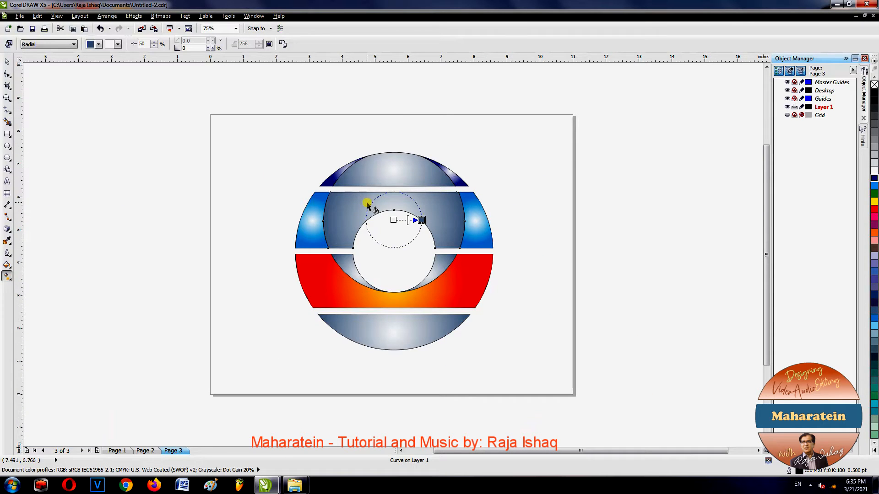
pyautogui.click(8, 61)
pyautogui.click(387, 171)
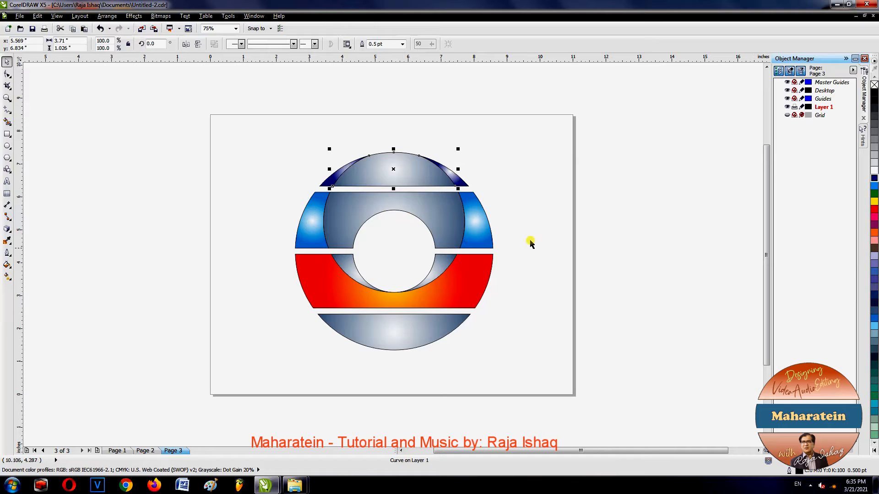
# Recolor the bottom segment of the circle with a radial fill from very dark green to white.
pyautogui.click(371, 325)
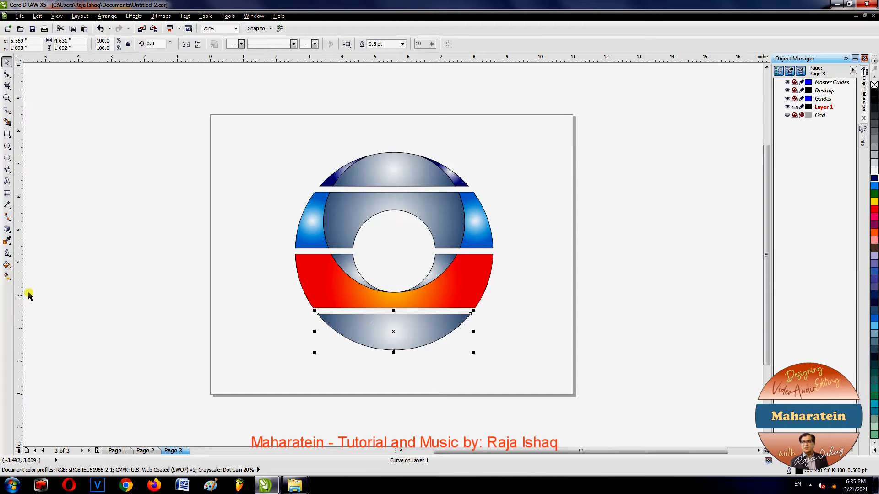
pyautogui.click(6, 277)
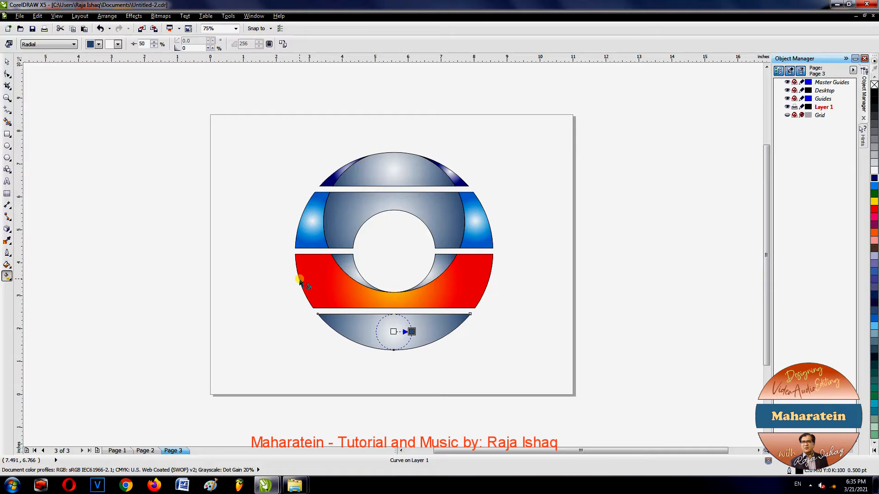
pyautogui.press('F11')
pyautogui.moveTo(406, 155); pyautogui.dragTo(648, 160)
pyautogui.click(634, 255)
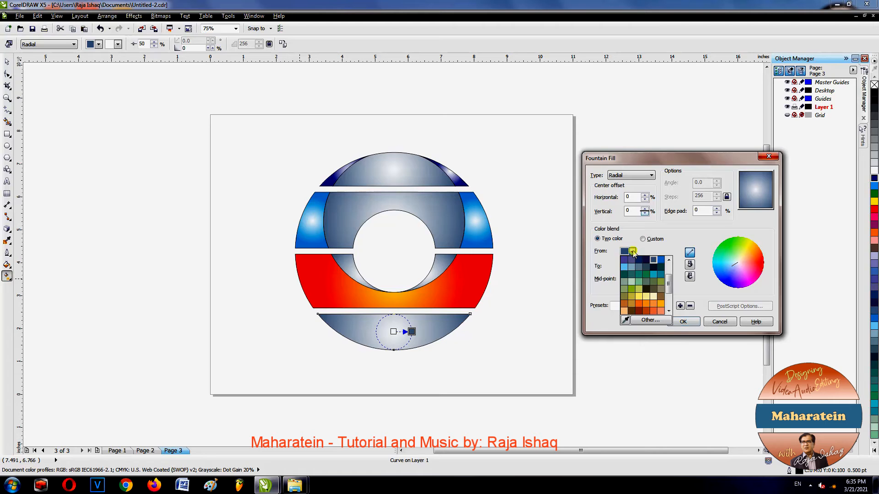
pyautogui.click(641, 321)
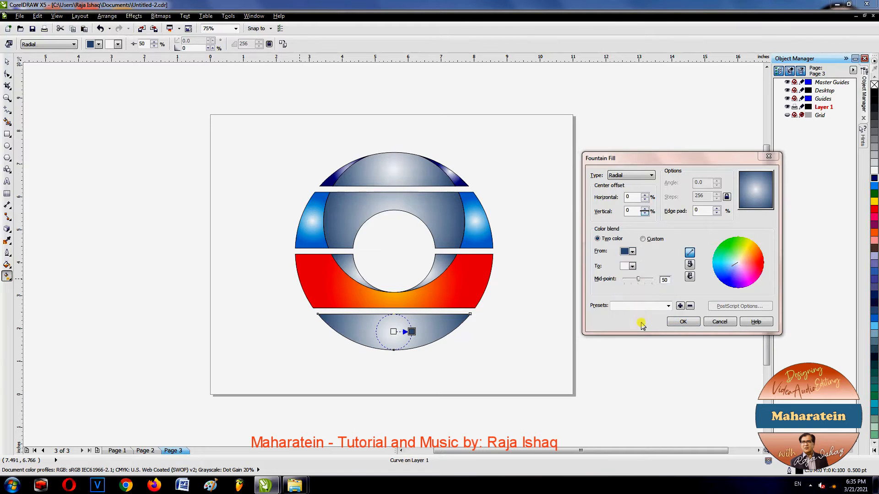
pyautogui.moveTo(643, 245); pyautogui.dragTo(644, 274)
pyautogui.click(577, 268)
pyautogui.moveTo(591, 269); pyautogui.dragTo(592, 268)
pyautogui.click(637, 321)
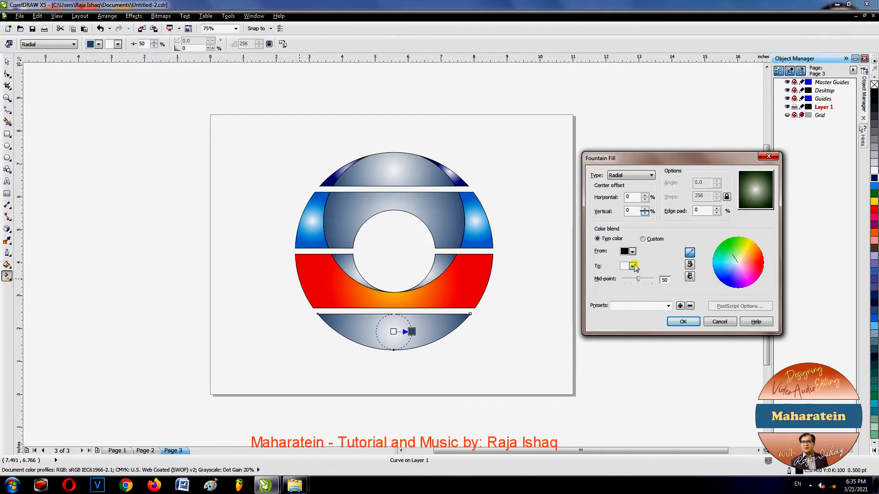
pyautogui.click(683, 321)
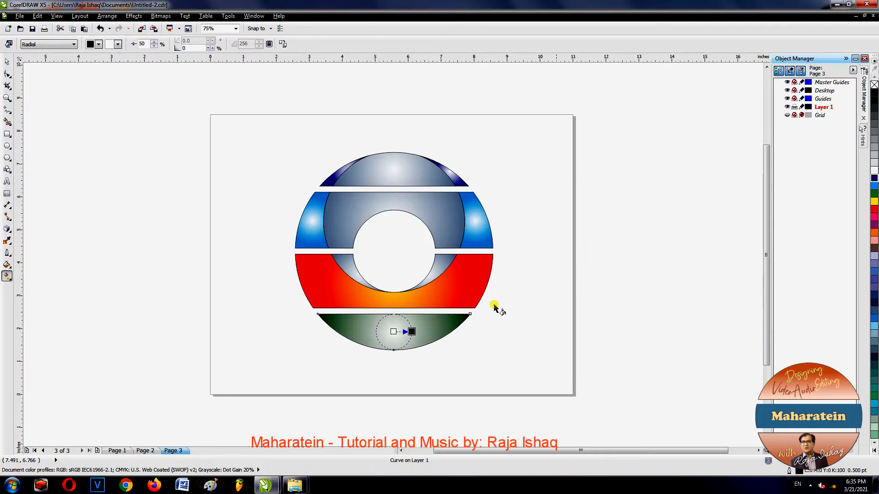
# Change the centre colour of the bottom segment's radial fill to Moon Green and set its edge pad to 13%.
pyautogui.scroll(1, 412, 332)
pyautogui.moveTo(412, 332); pyautogui.dragTo(393, 330)
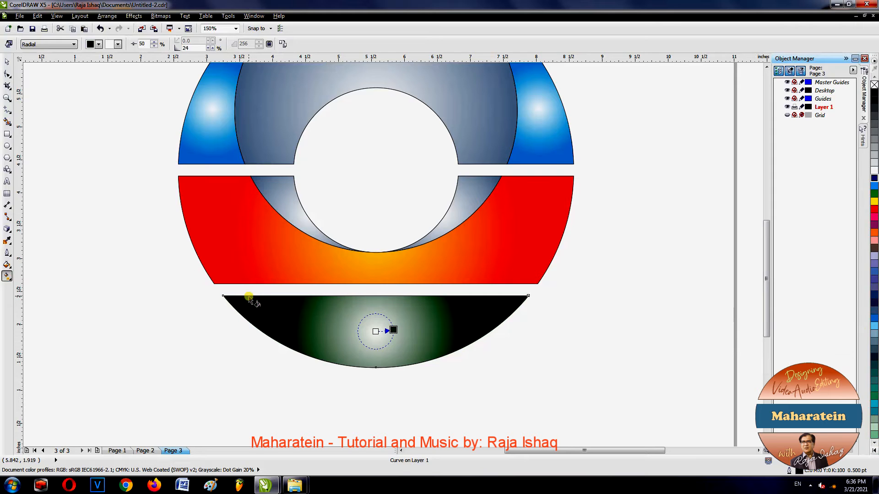
pyautogui.press('F11')
pyautogui.click(389, 261)
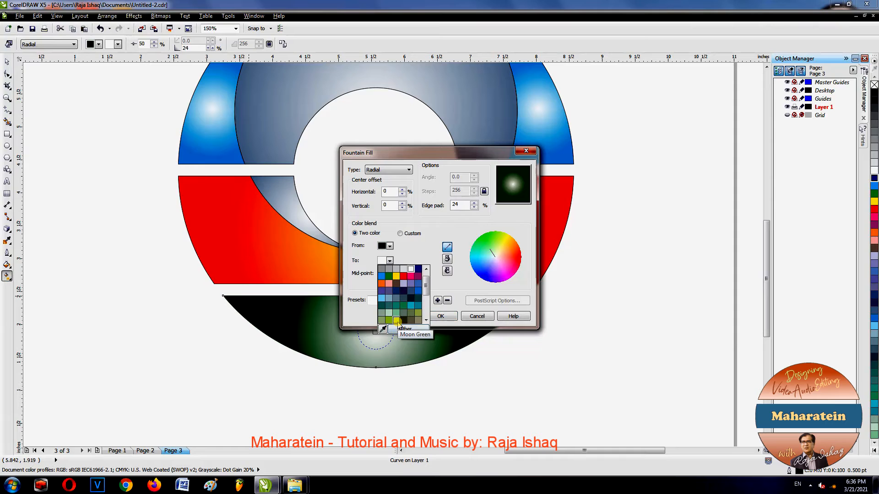
pyautogui.click(396, 321)
pyautogui.click(439, 315)
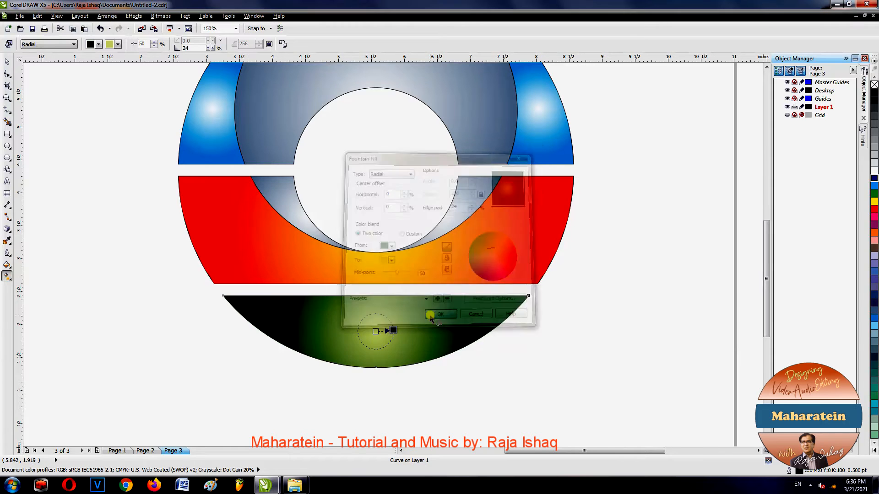
pyautogui.scroll(-2, 373, 289)
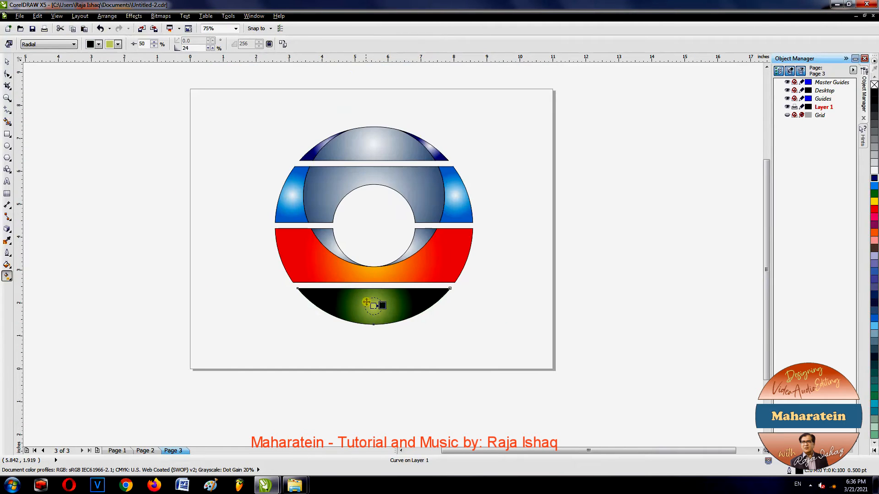
pyautogui.moveTo(383, 305); pyautogui.dragTo(386, 305)
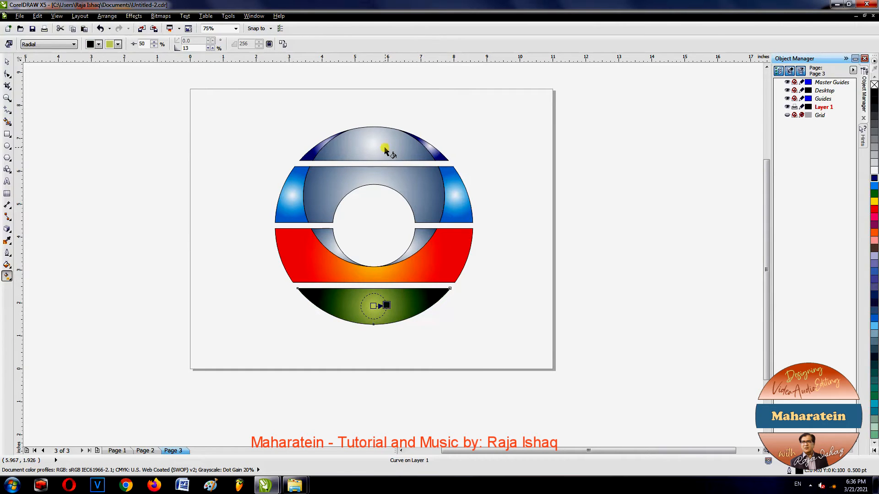
# Give the whole grouped circular logo a white Hairline outline.
pyautogui.click(6, 63)
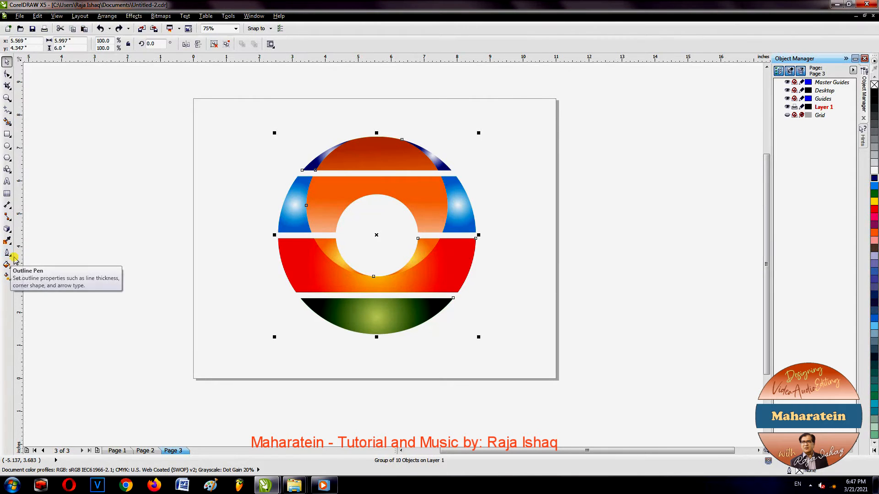
pyautogui.click(8, 267)
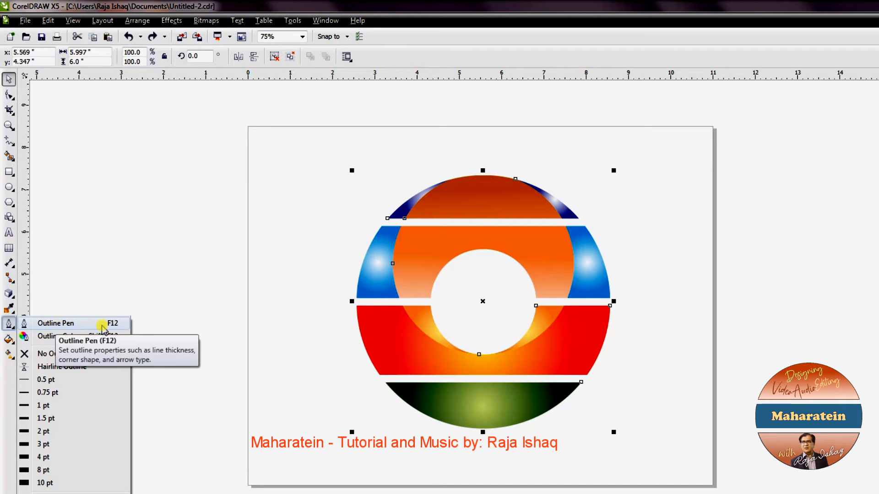
pyautogui.click(65, 324)
pyautogui.moveTo(485, 192); pyautogui.dragTo(765, 187)
pyautogui.click(778, 234)
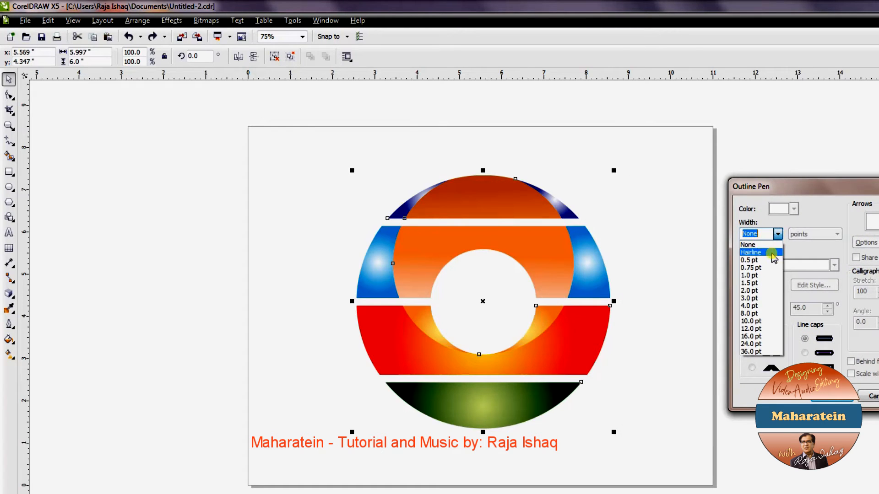
pyautogui.click(763, 253)
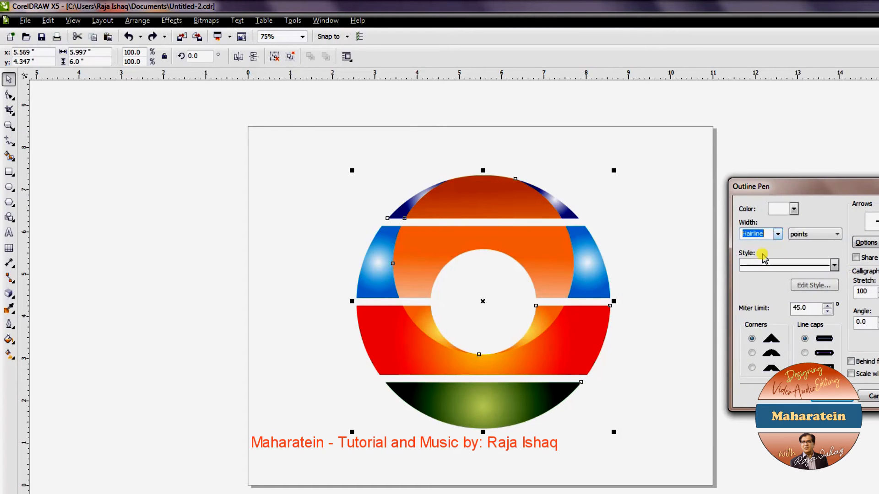
pyautogui.click(793, 208)
pyautogui.click(811, 222)
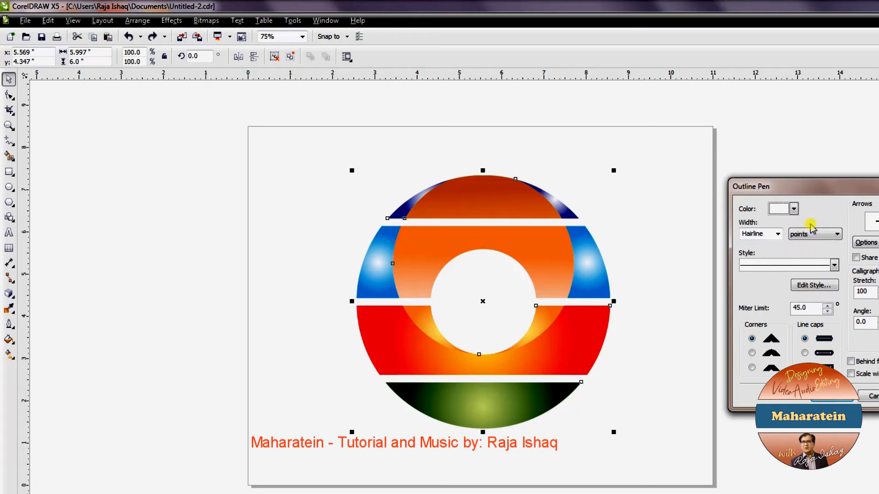
pyautogui.click(832, 396)
pyautogui.click(683, 281)
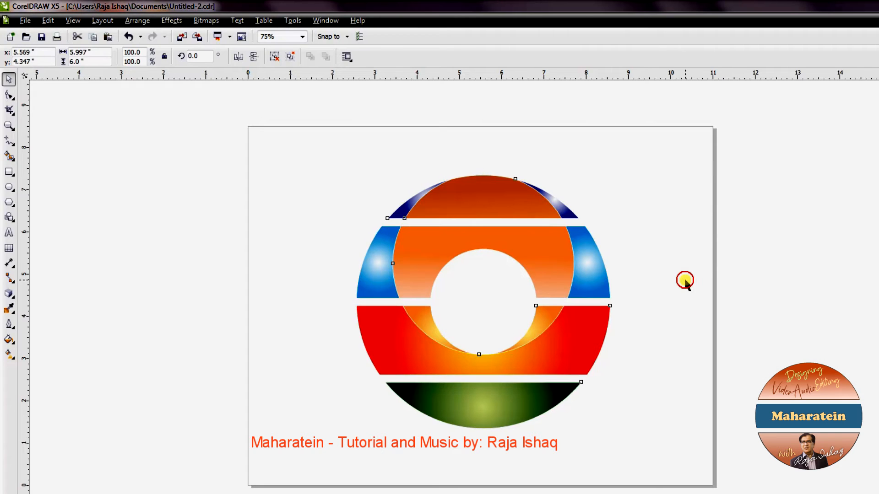
pyautogui.hotkey('ctrl', 'a')
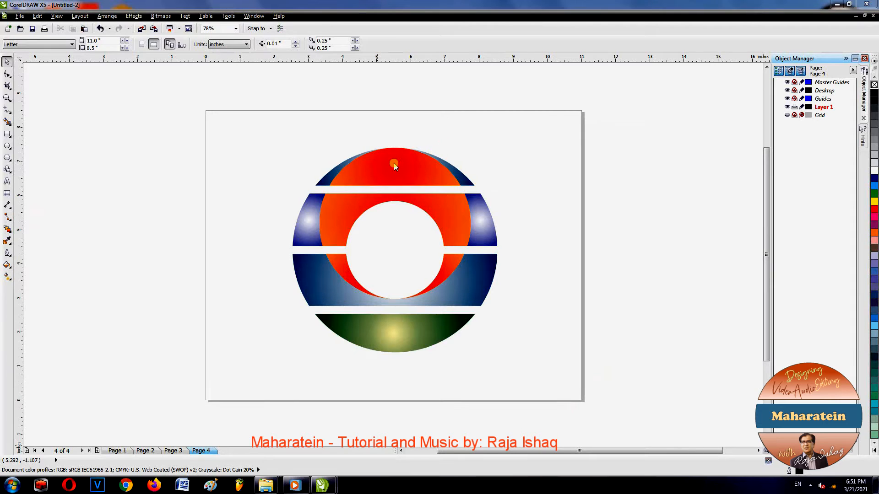
# Apply a white Hairline outline to the grouped red, blue and green logo on Page 4.
pyautogui.click(393, 169)
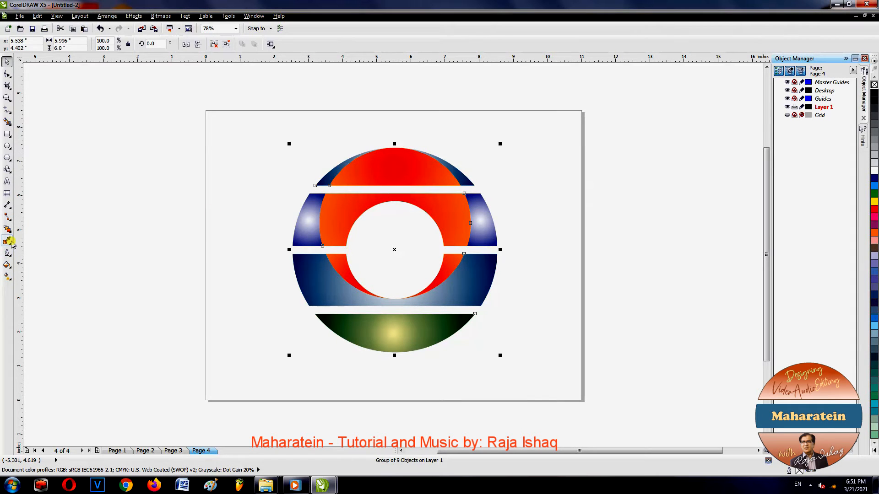
pyautogui.click(11, 255)
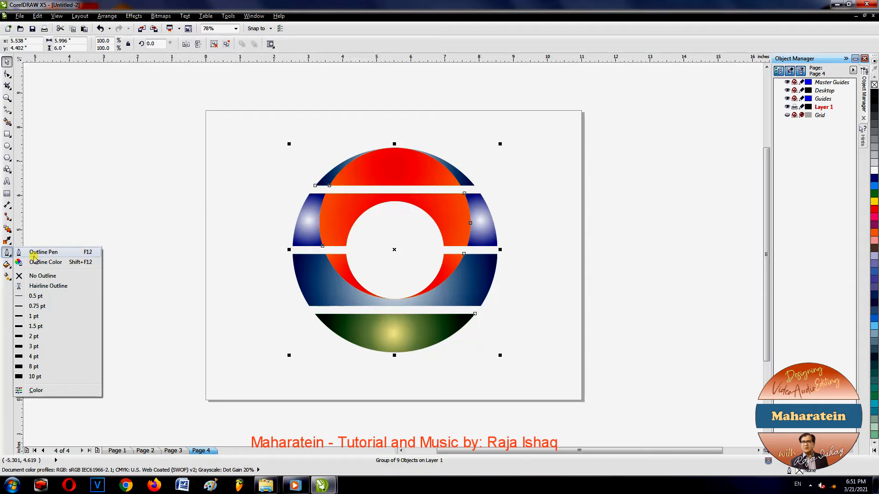
pyautogui.click(51, 253)
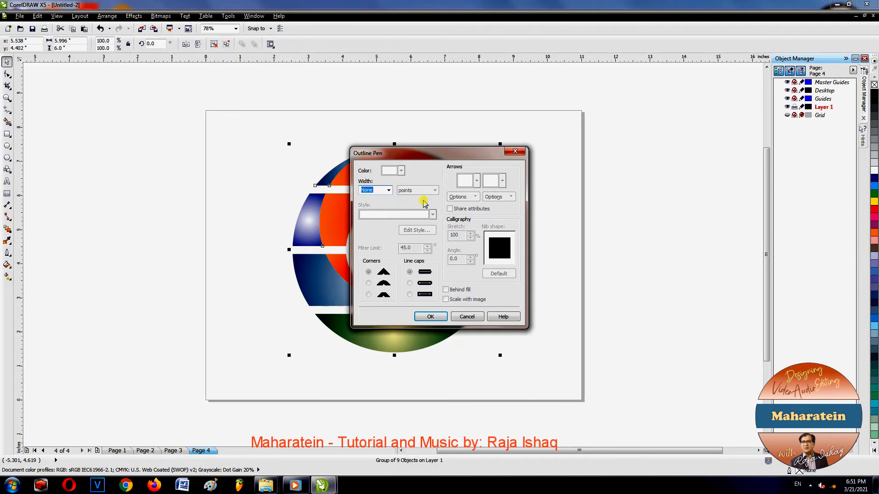
pyautogui.moveTo(402, 158); pyautogui.dragTo(565, 155)
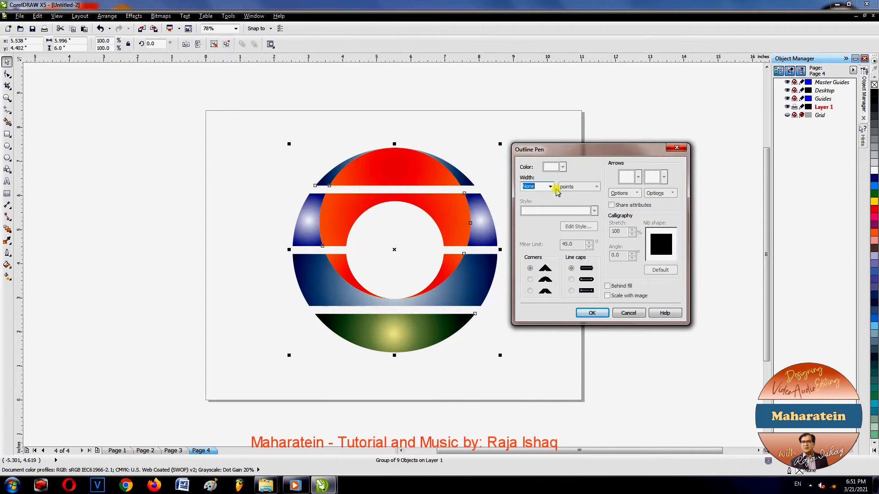
pyautogui.click(551, 187)
pyautogui.click(541, 204)
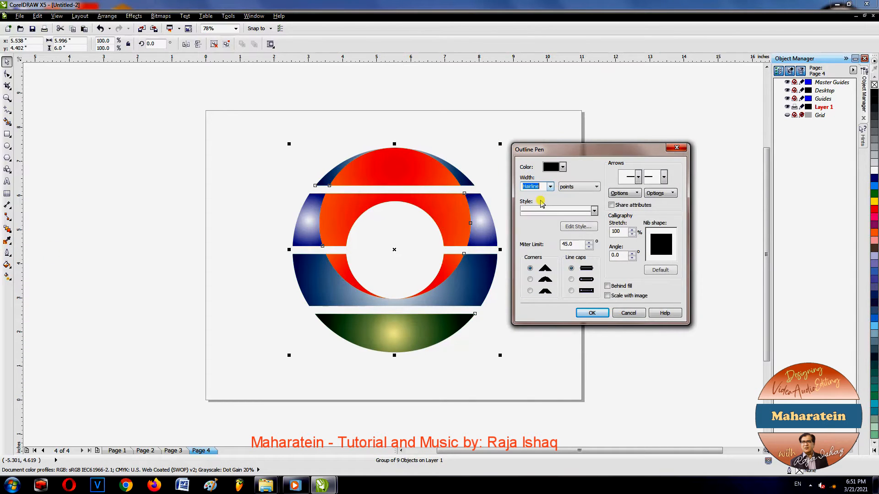
pyautogui.click(562, 167)
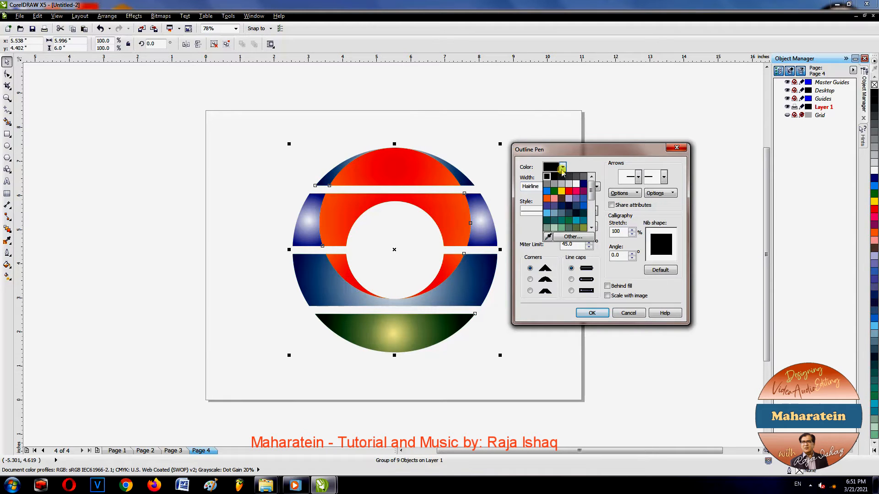
pyautogui.click(577, 187)
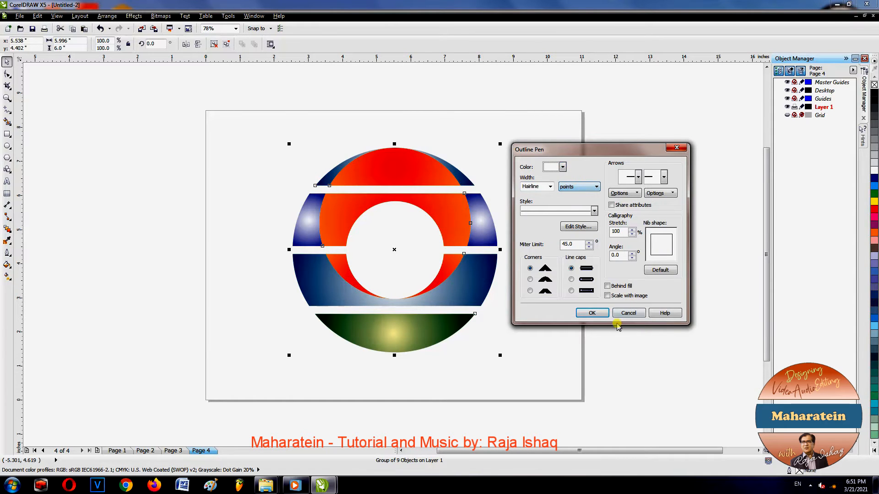
pyautogui.click(592, 313)
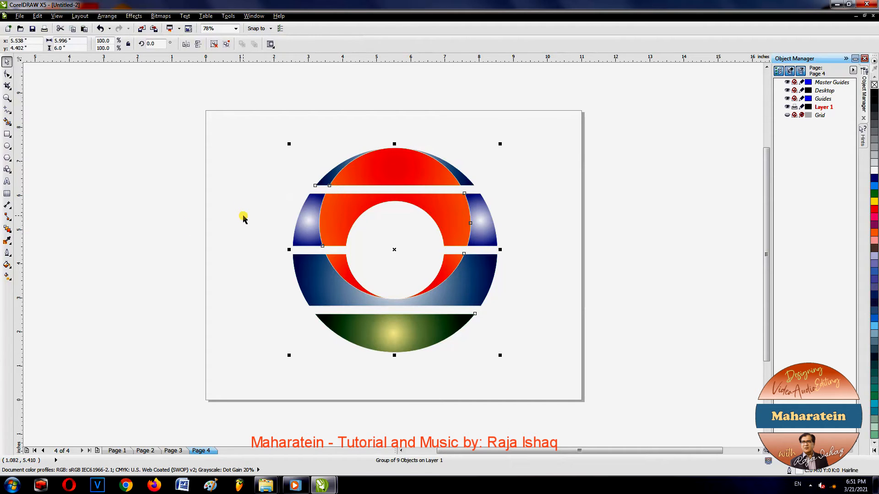
# Extrude the grouped logo on Page 4, placing the vanishing point about 0.898" right of and 0.907" above its centre.
pyautogui.click(11, 233)
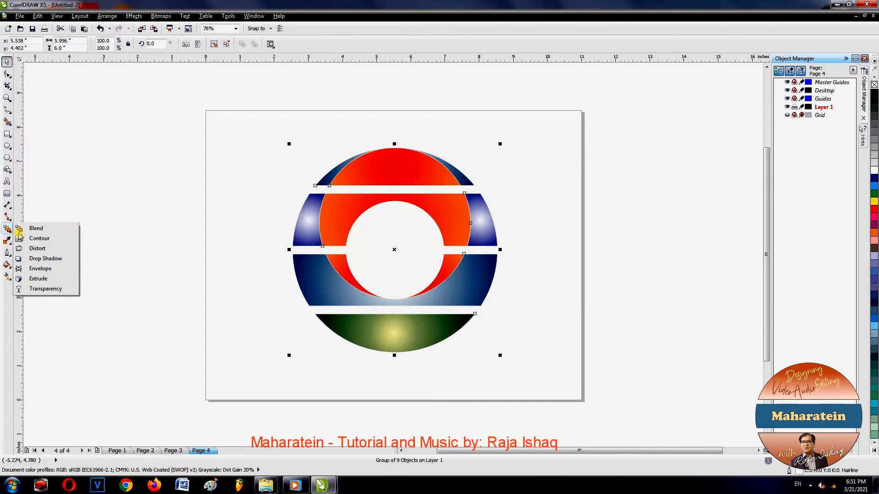
pyautogui.click(39, 279)
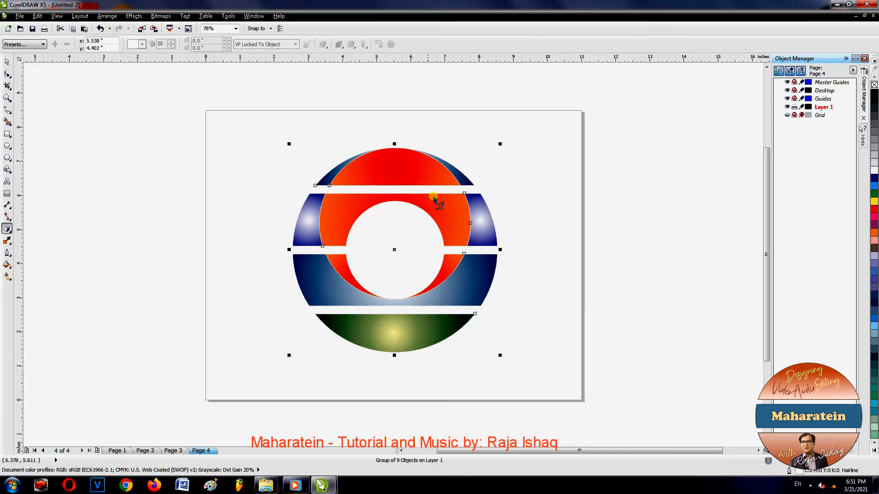
pyautogui.moveTo(399, 163); pyautogui.dragTo(403, 226)
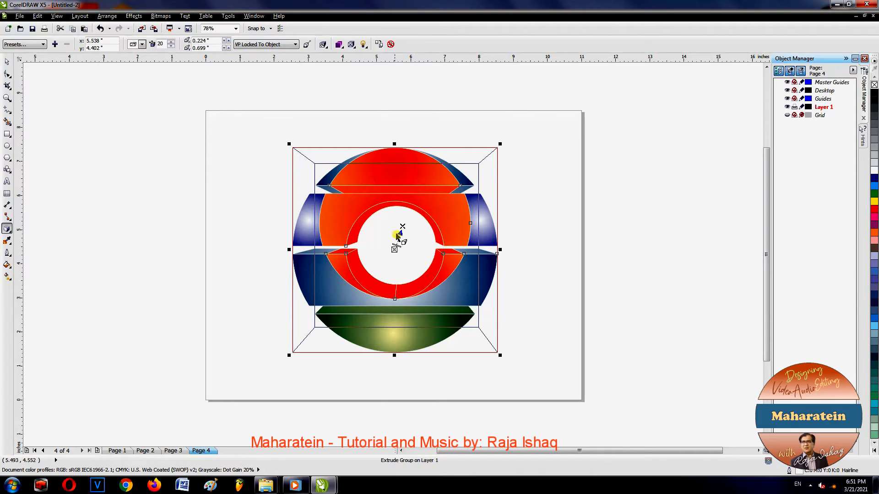
pyautogui.moveTo(402, 226); pyautogui.dragTo(425, 220)
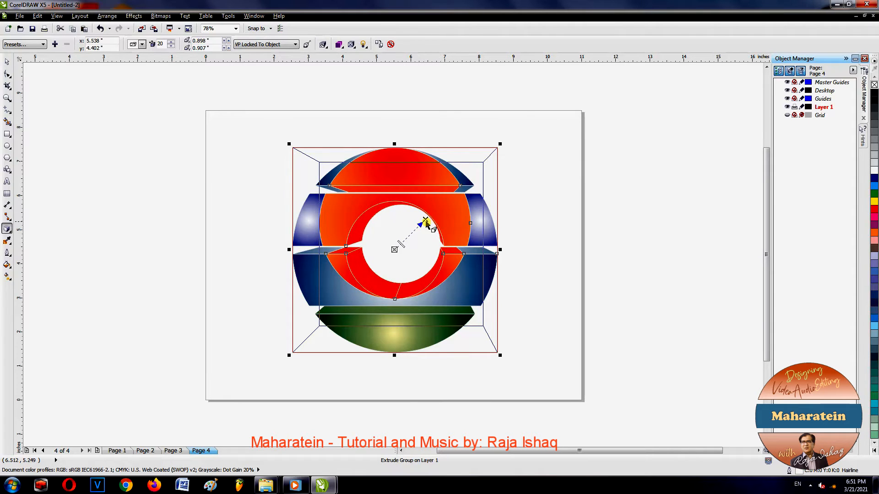
# Move the extrusion's vanishing point to 1.35" right of and 1.128" above the logo's centre.
pyautogui.moveTo(426, 220); pyautogui.dragTo(440, 212)
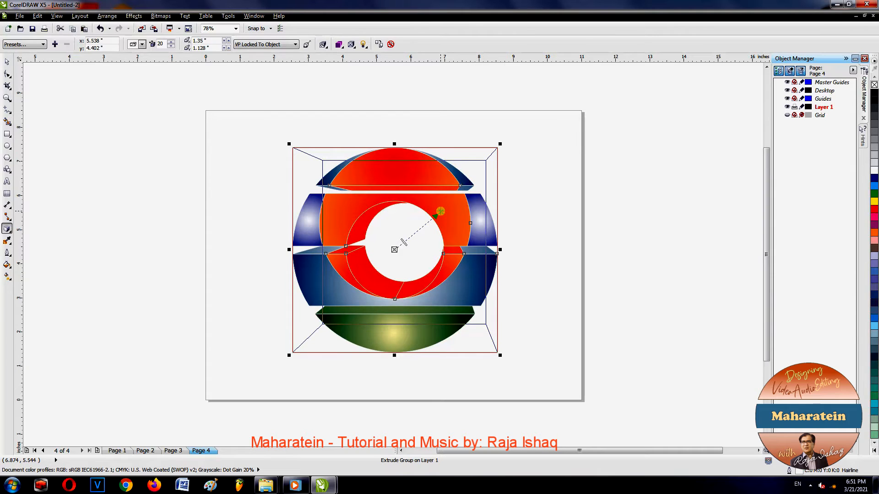
pyautogui.click(230, 224)
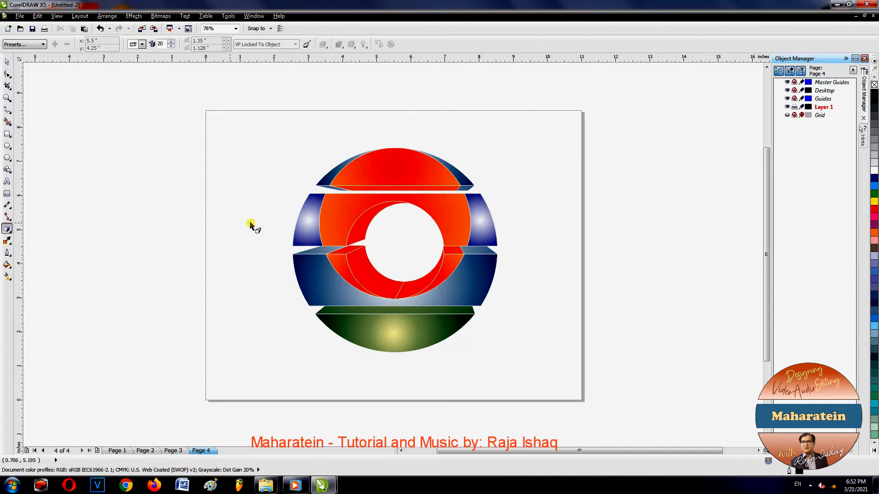
# Break the logo's extrude group apart on Page 4.
pyautogui.click(346, 269)
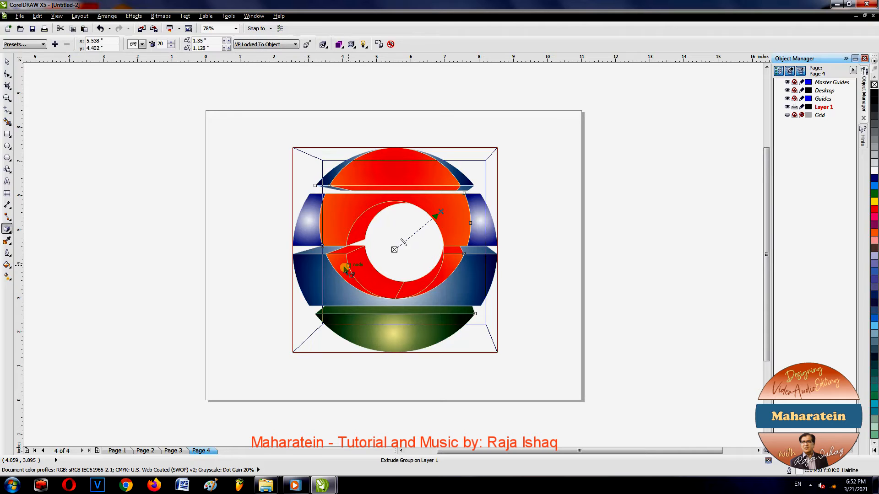
pyautogui.rightClick(346, 270)
pyautogui.click(344, 264)
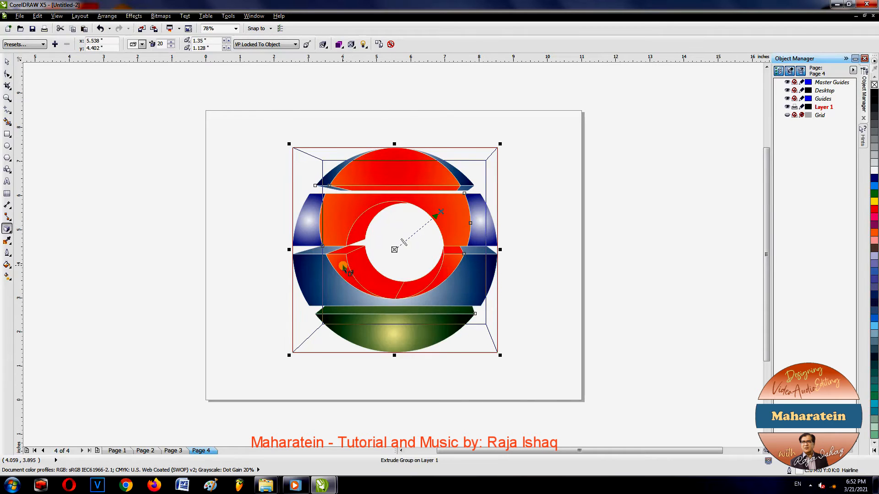
pyautogui.click(240, 295)
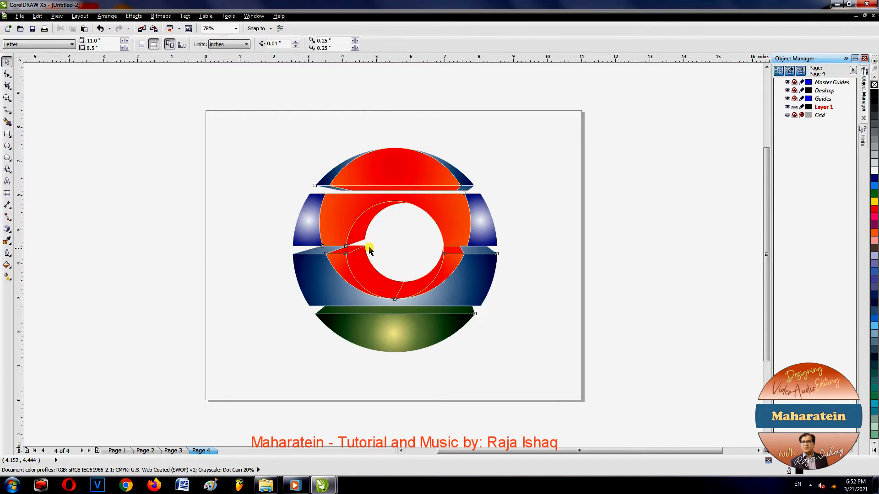
pyautogui.click(341, 270)
pyautogui.rightClick(342, 270)
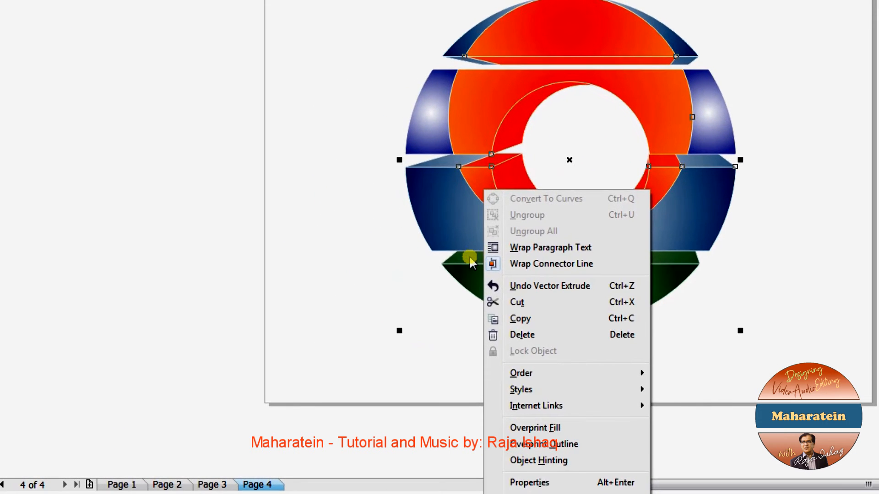
pyautogui.click(469, 258)
pyautogui.rightClick(470, 257)
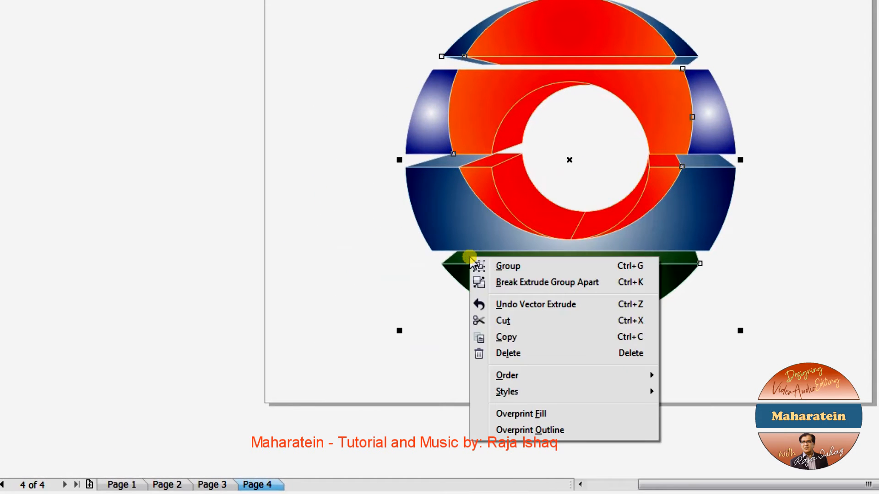
pyautogui.click(510, 283)
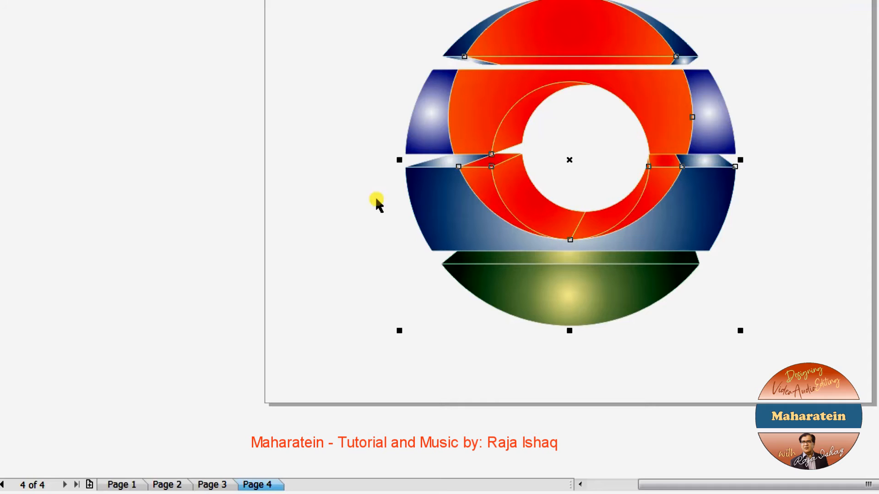
# Copy the entire extruded logo onto a new Page 5.
pyautogui.click(333, 172)
pyautogui.moveTo(344, 31); pyautogui.dragTo(789, 392)
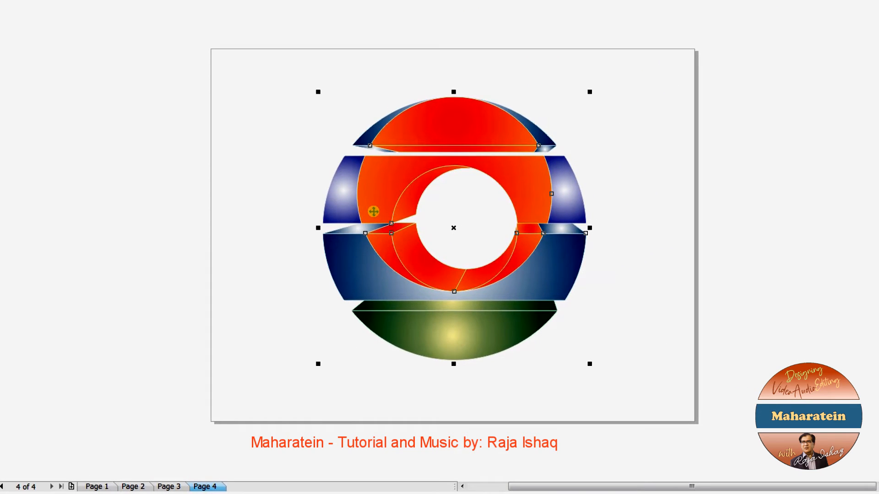
pyautogui.click(298, 182)
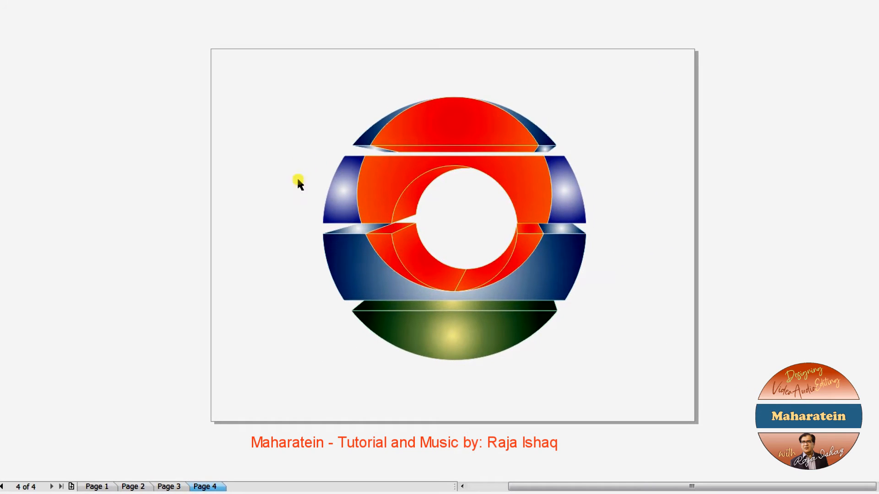
pyautogui.click(71, 486)
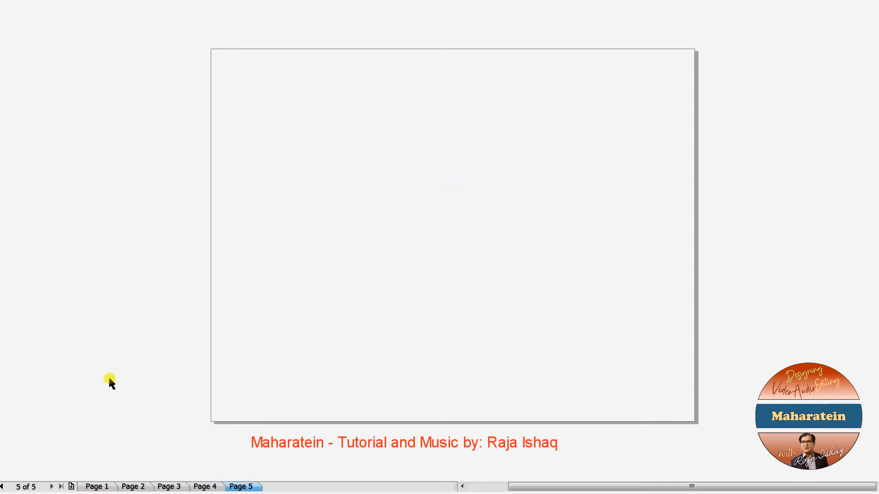
pyautogui.hotkey('ctrl', 'v')
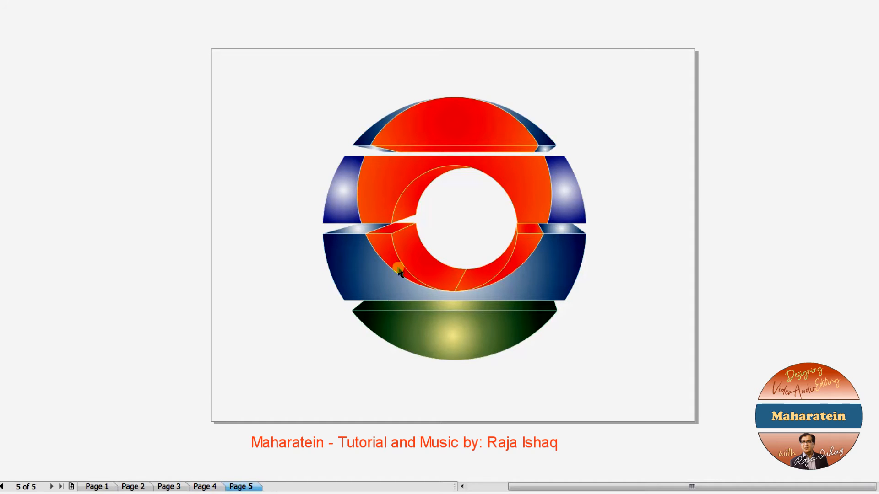
pyautogui.click(409, 247)
pyautogui.press('F10')
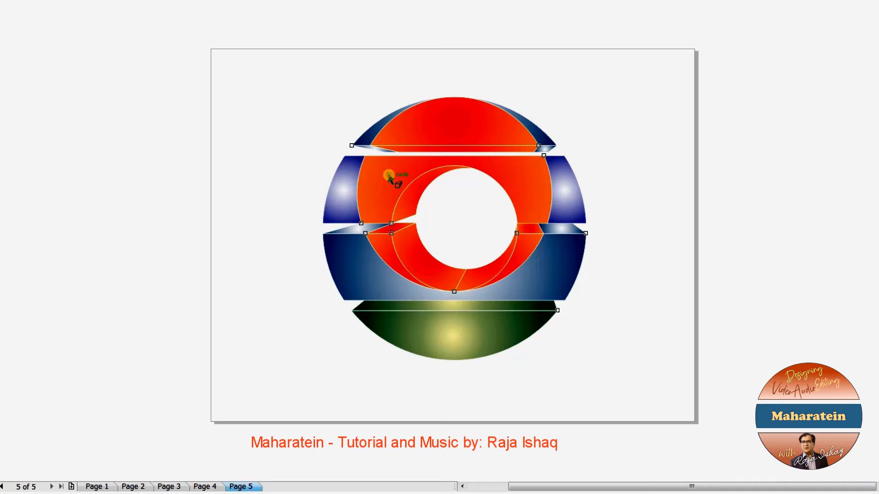
pyautogui.click(450, 121)
pyautogui.moveTo(450, 121); pyautogui.dragTo(458, 195)
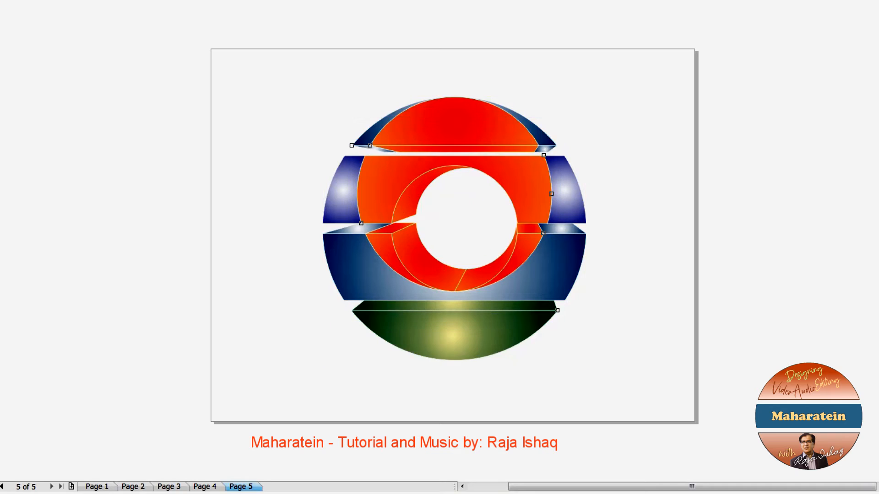
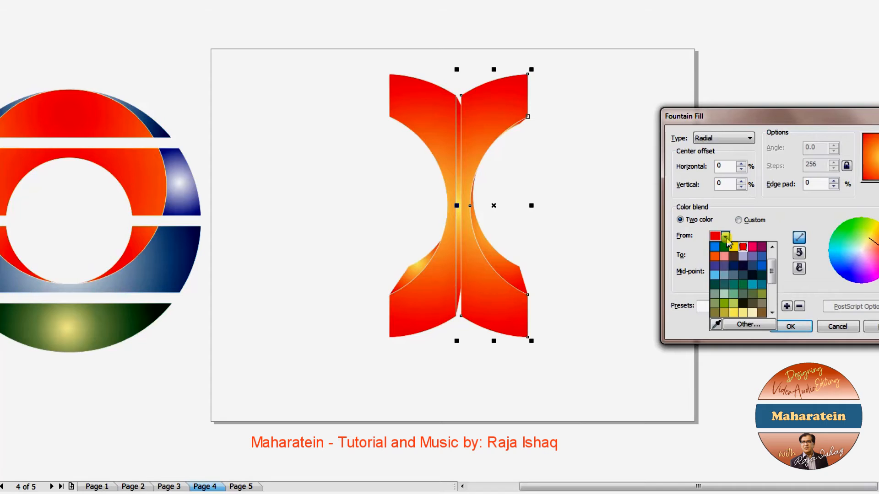
# Set the From colour of the right half's radial fill to a dark blue of C98 M67 Y25 K7.
pyautogui.click(746, 327)
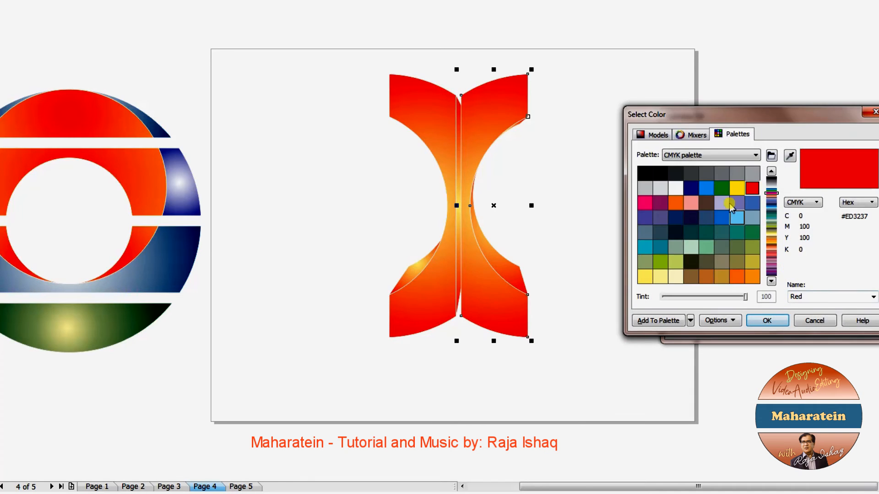
pyautogui.click(657, 134)
pyautogui.click(773, 225)
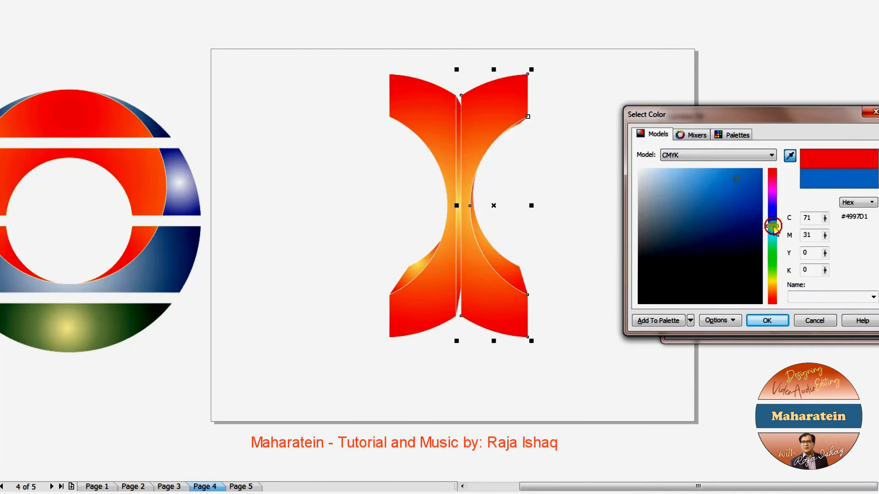
pyautogui.click(727, 230)
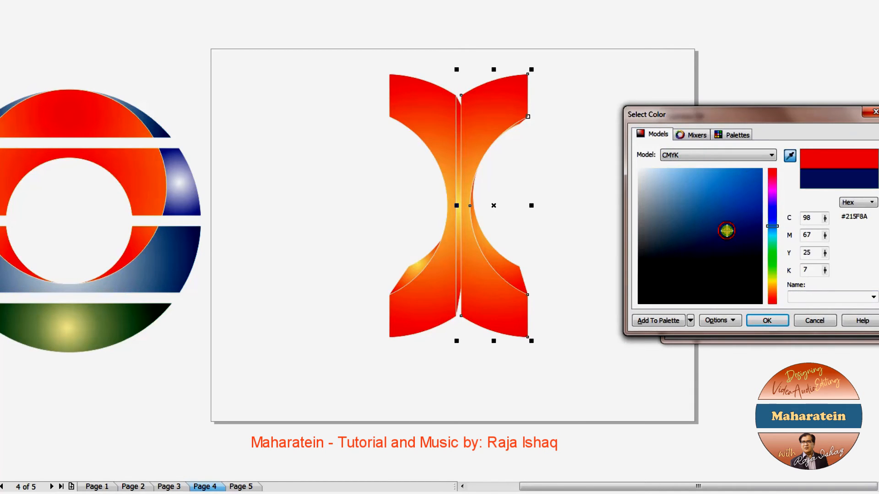
pyautogui.click(767, 322)
# Set the To colour of the right half's radial fill to a light blue of C47 M0 Y10 K0 and apply the fill.
pyautogui.click(725, 255)
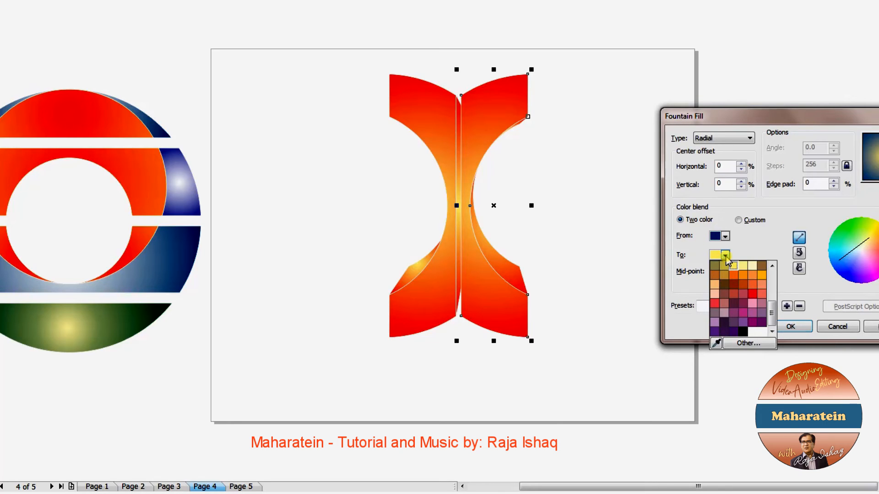
pyautogui.click(749, 343)
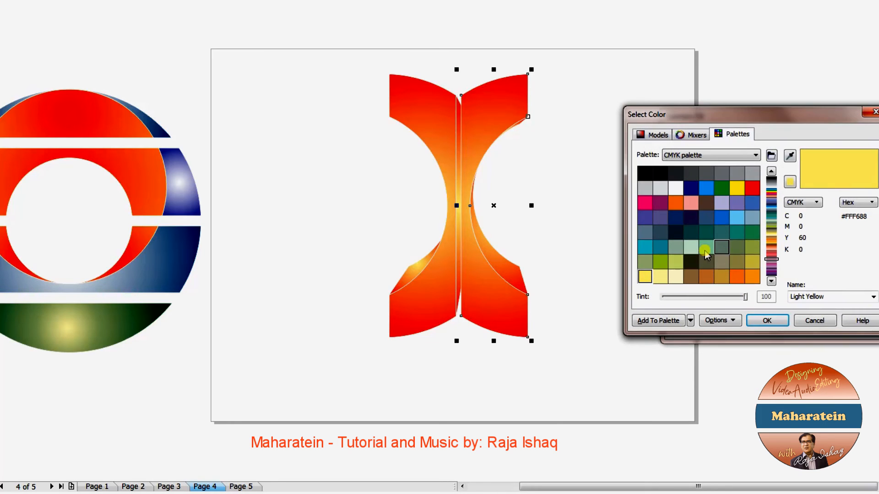
pyautogui.click(659, 135)
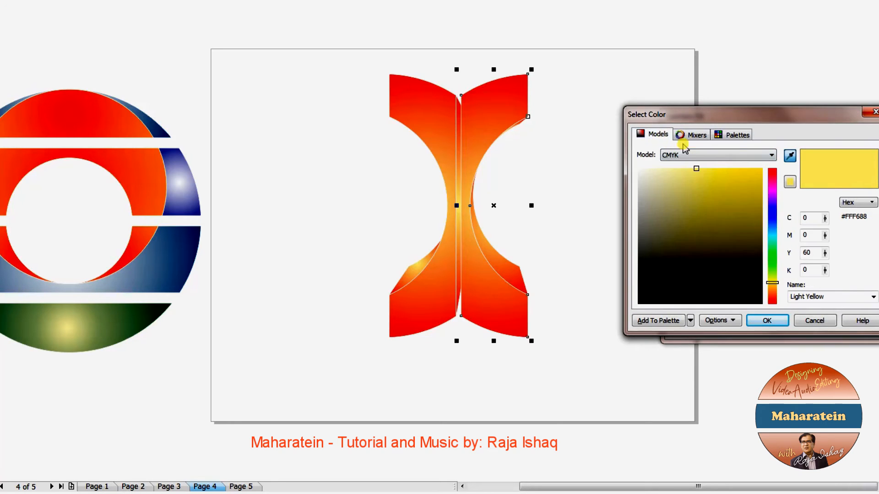
pyautogui.click(772, 233)
pyautogui.click(687, 183)
pyautogui.click(708, 194)
pyautogui.click(696, 181)
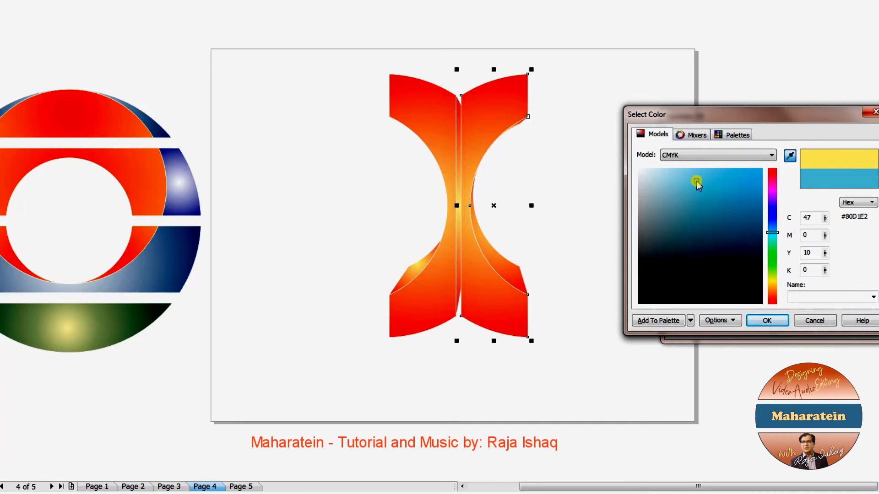
pyautogui.click(754, 322)
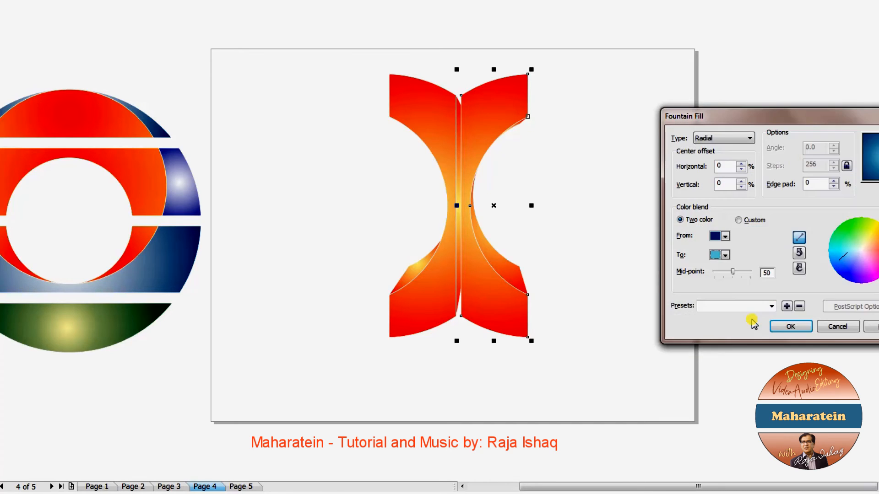
pyautogui.click(786, 326)
pyautogui.click(634, 209)
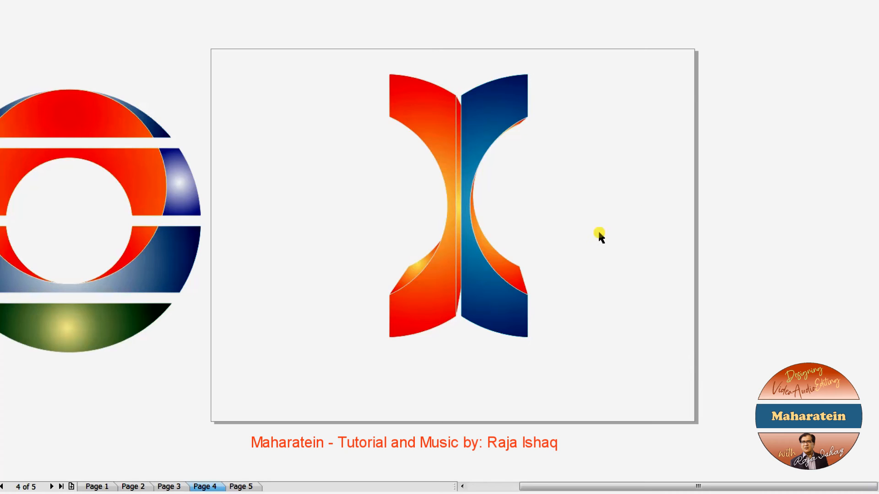
# Ungroup the orange extrusion side pieces of the two curved halves.
pyautogui.click(510, 271)
pyautogui.click(574, 251)
pyautogui.click(517, 273)
pyautogui.rightClick(517, 274)
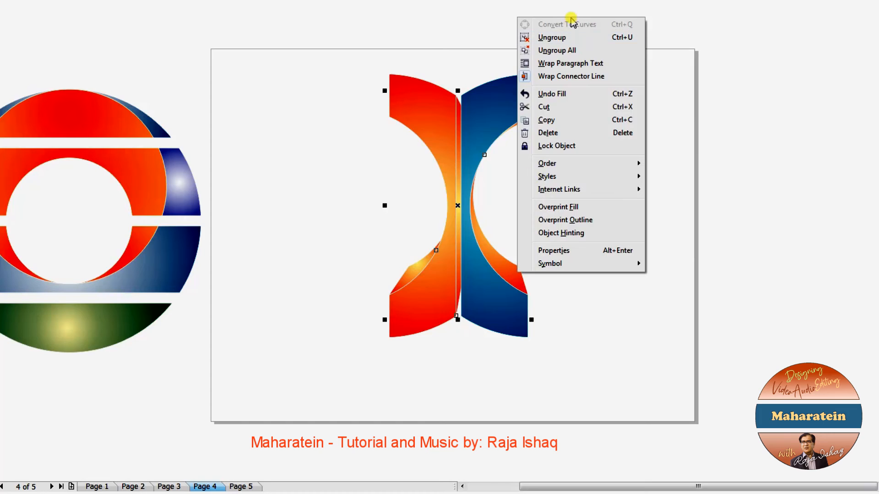
pyautogui.click(562, 36)
pyautogui.rightClick(508, 274)
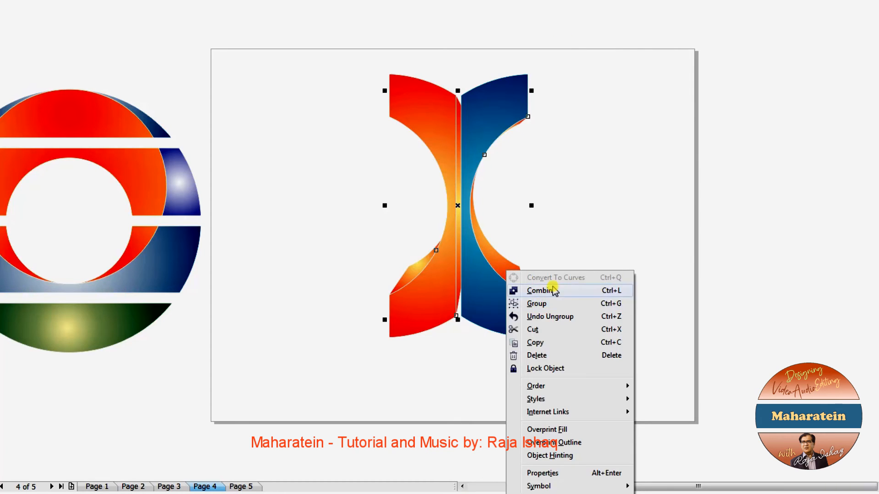
pyautogui.click(543, 291)
pyautogui.press('Escape')
# Move the orange side piece along the blue half's inner curve aside and undo the move.
pyautogui.click(520, 274)
pyautogui.moveTo(516, 271); pyautogui.dragTo(586, 273)
pyautogui.hotkey('ctrl', 'z')
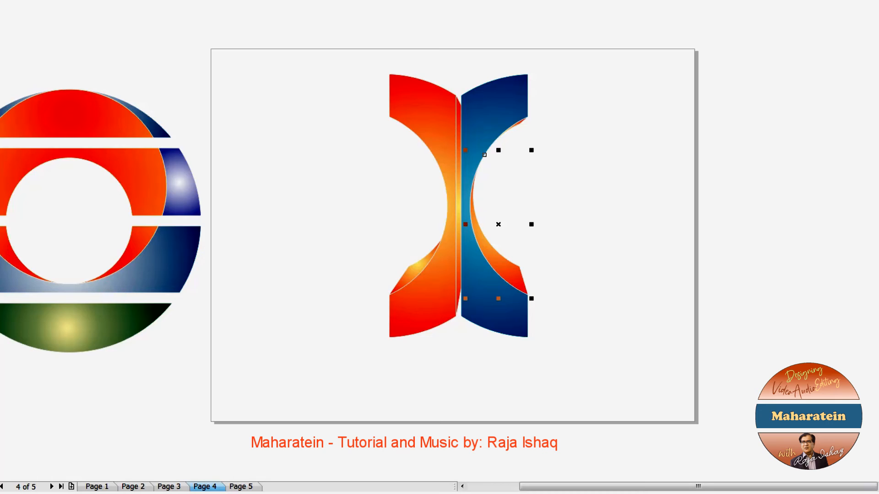
# Set the From colour of the blue half's inner side piece to C96 M64 Y25 K7, sampled from the blue half's dark upper end.
pyautogui.click(0, 247)
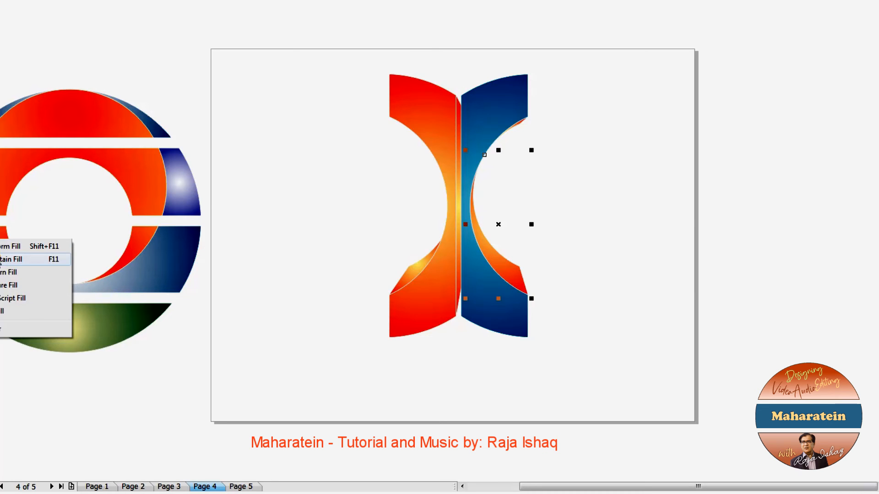
pyautogui.click(1, 259)
pyautogui.moveTo(520, 111); pyautogui.dragTo(772, 110)
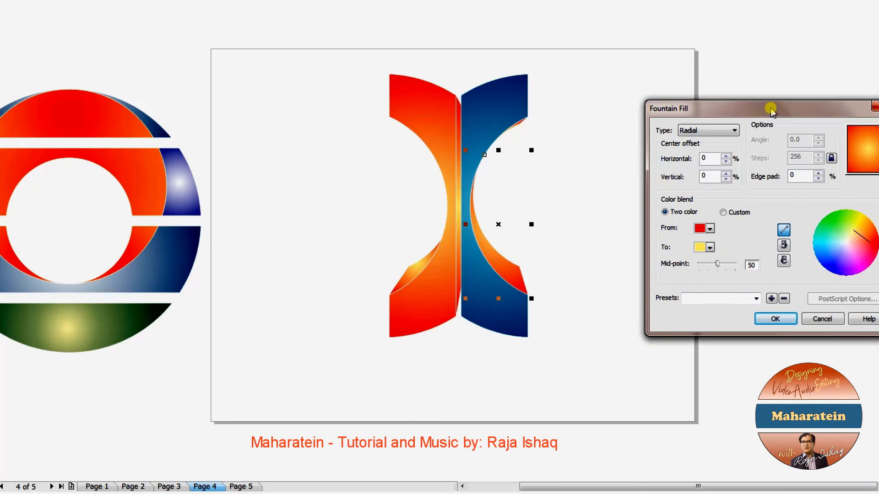
pyautogui.click(711, 229)
pyautogui.click(734, 319)
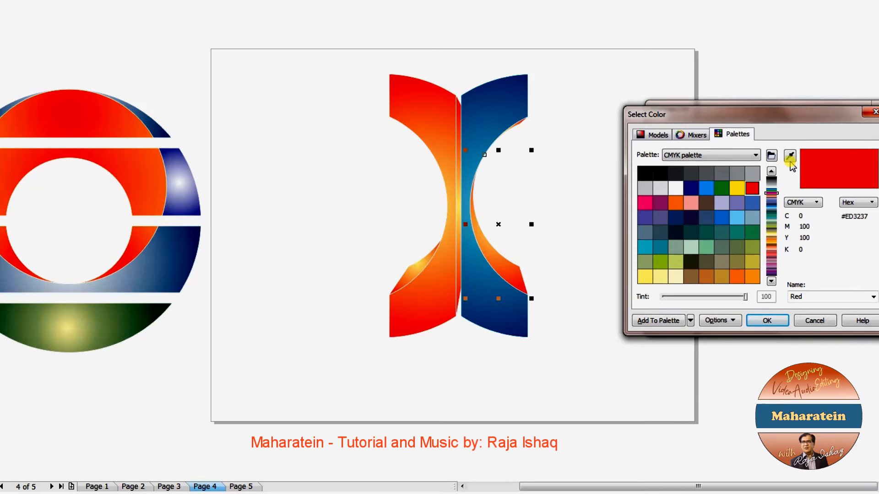
pyautogui.click(790, 157)
pyautogui.click(523, 83)
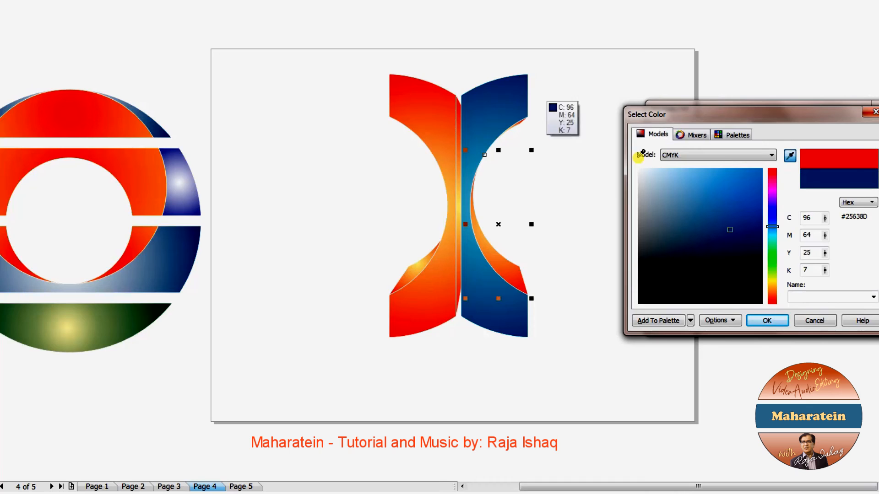
pyautogui.click(767, 320)
# Set the side piece's To colour to C58 M15 Y14 K2, sampled from the blue half's light middle, and apply the radial fill.
pyautogui.click(711, 248)
pyautogui.click(731, 338)
pyautogui.click(790, 157)
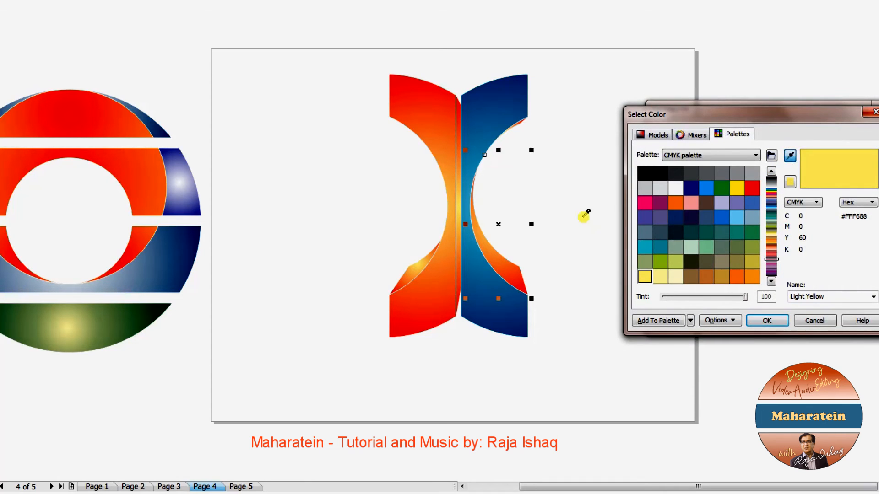
pyautogui.click(465, 210)
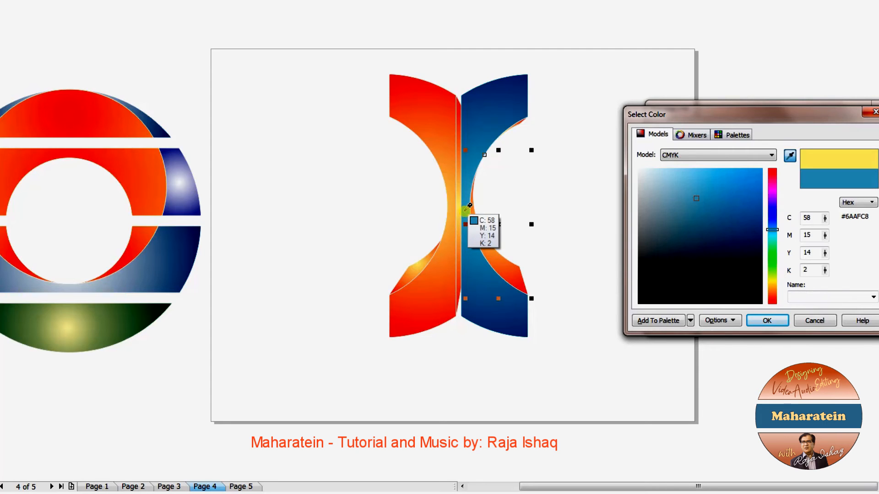
pyautogui.click(767, 322)
pyautogui.click(778, 316)
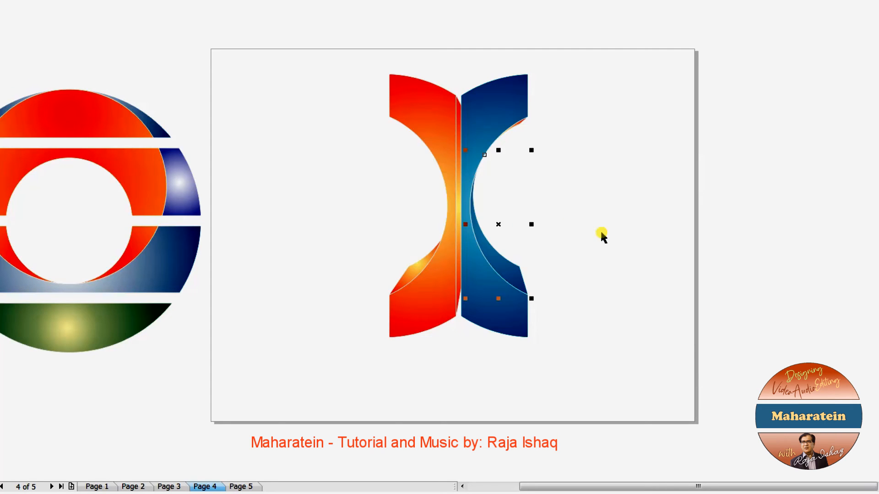
# Set the From colour of the orange side piece at the blue half's upper inner curve to C92 M58 Y24 K7, sampled from the blue half's dark upper end.
pyautogui.click(550, 143)
pyautogui.click(520, 124)
pyautogui.scroll(3, 520, 122)
pyautogui.scroll(2, 529, 132)
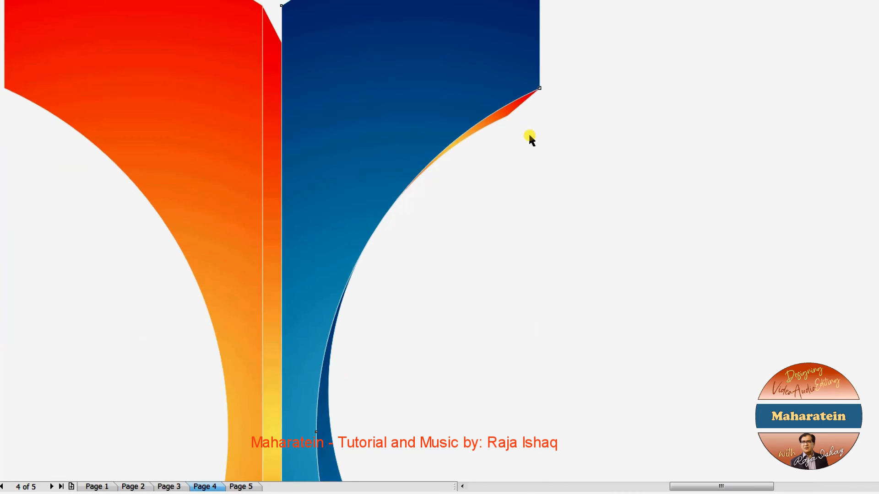
pyautogui.click(504, 113)
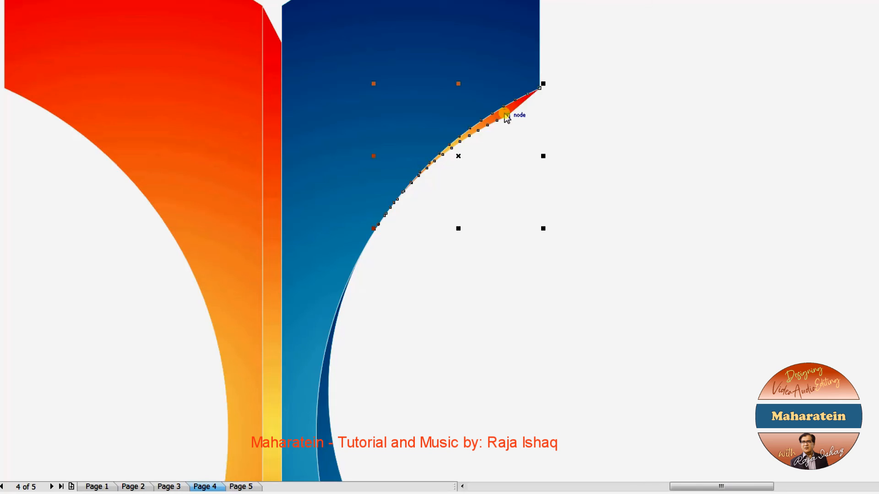
pyautogui.press('F11')
pyautogui.moveTo(412, 98); pyautogui.dragTo(673, 105)
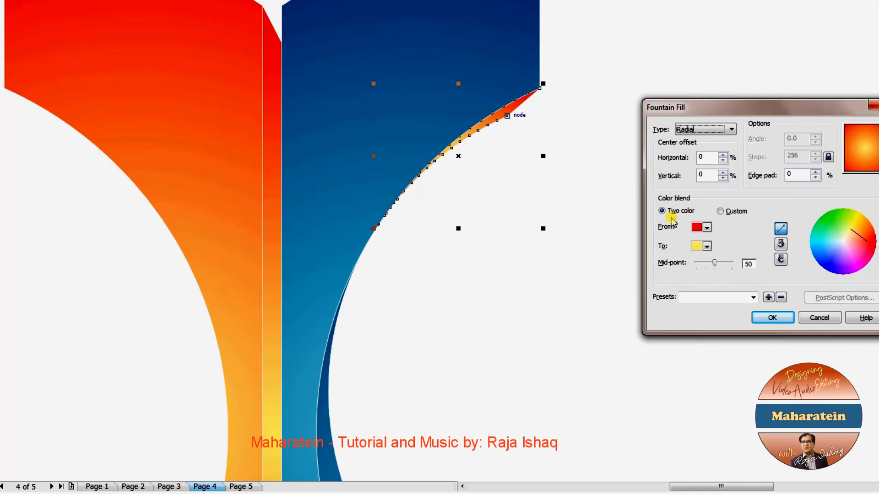
pyautogui.click(707, 228)
pyautogui.click(727, 314)
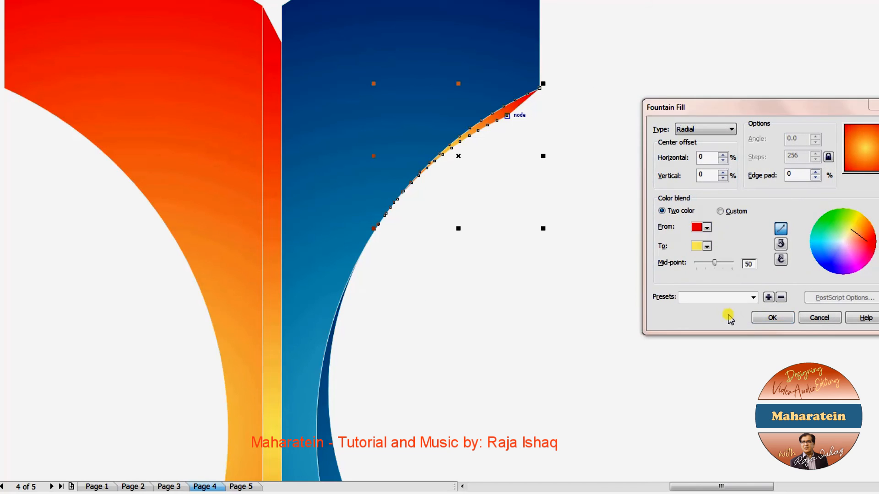
pyautogui.click(790, 156)
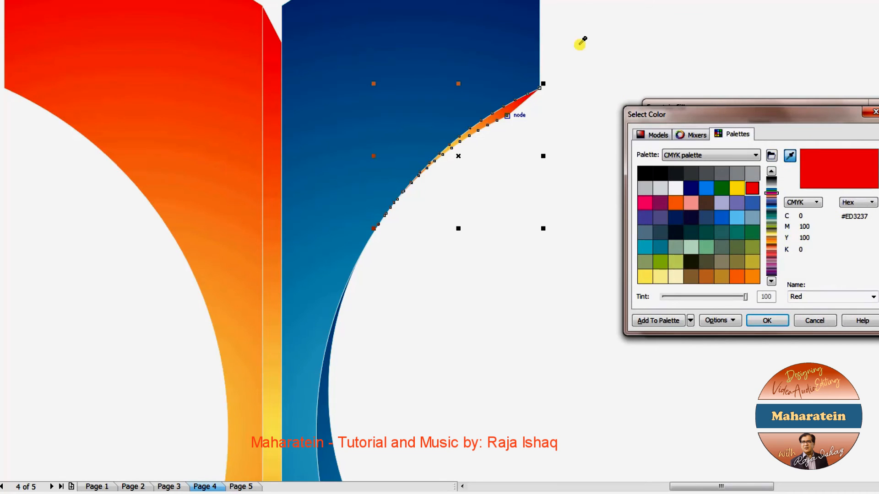
pyautogui.click(534, 1)
pyautogui.click(765, 320)
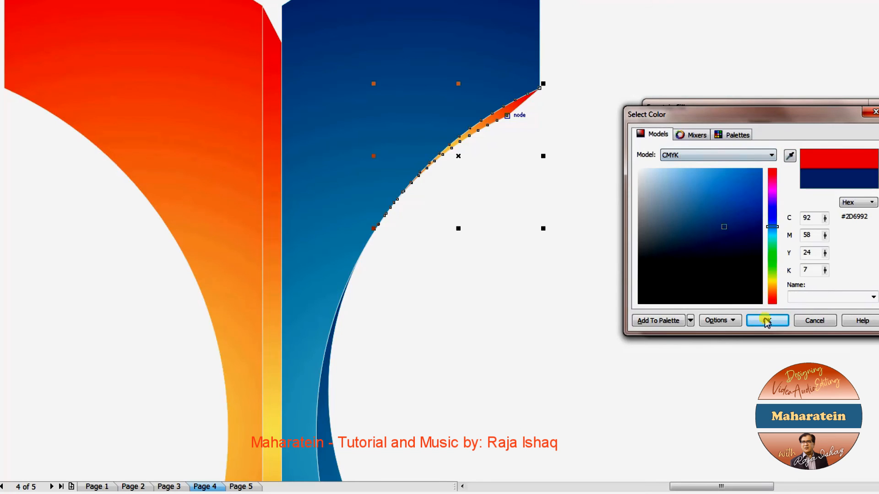
# Set the upper side piece's To colour to the lighter blue sampled from the blue half's inner curve and apply the radial fill.
pyautogui.click(707, 245)
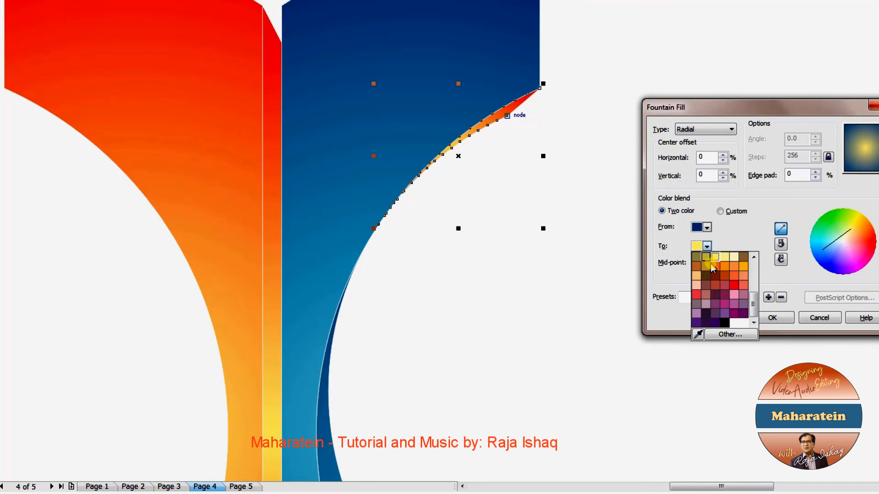
pyautogui.click(730, 335)
pyautogui.click(790, 157)
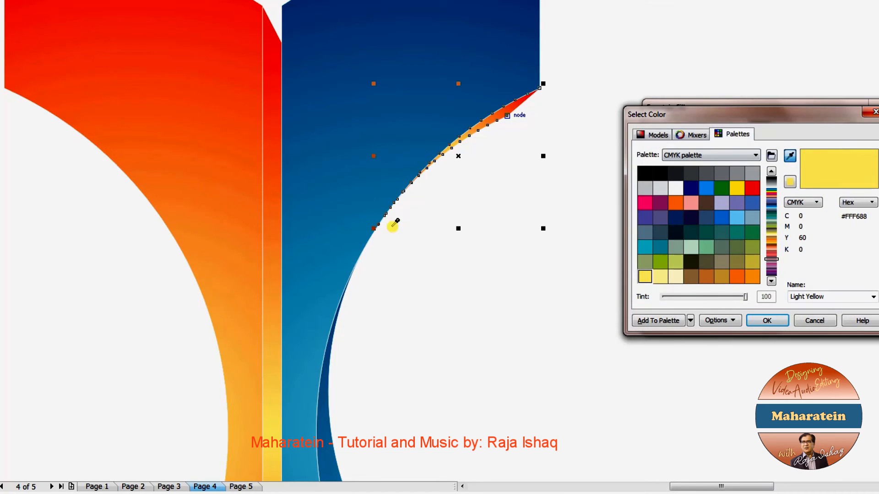
pyautogui.click(341, 278)
pyautogui.click(760, 322)
pyautogui.click(778, 316)
pyautogui.scroll(-2, 526, 293)
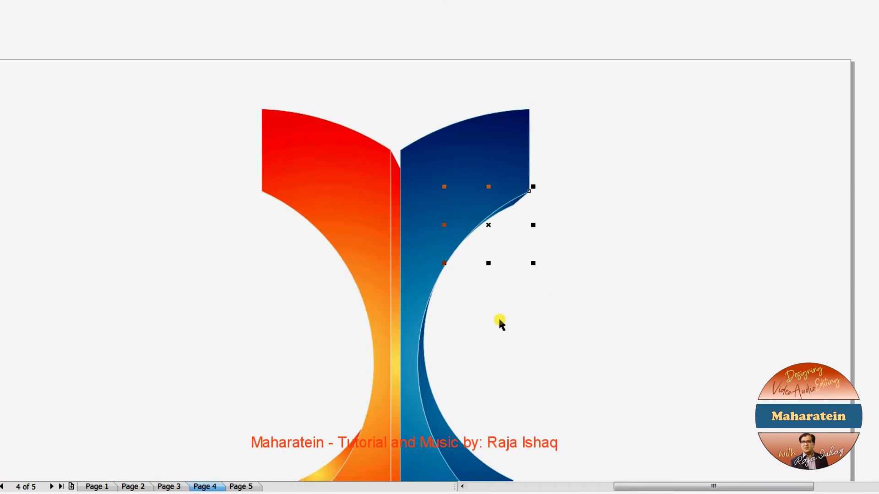
pyautogui.scroll(-3, 719, 323)
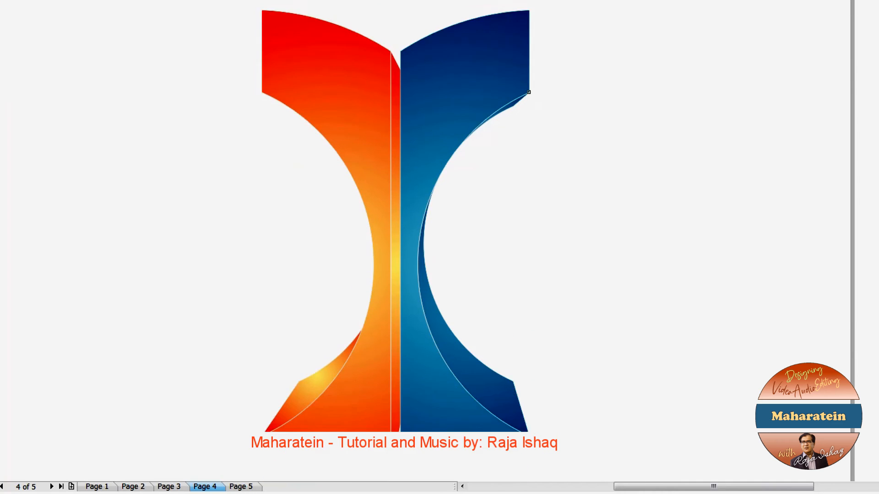
pyautogui.scroll(-2, 570, 272)
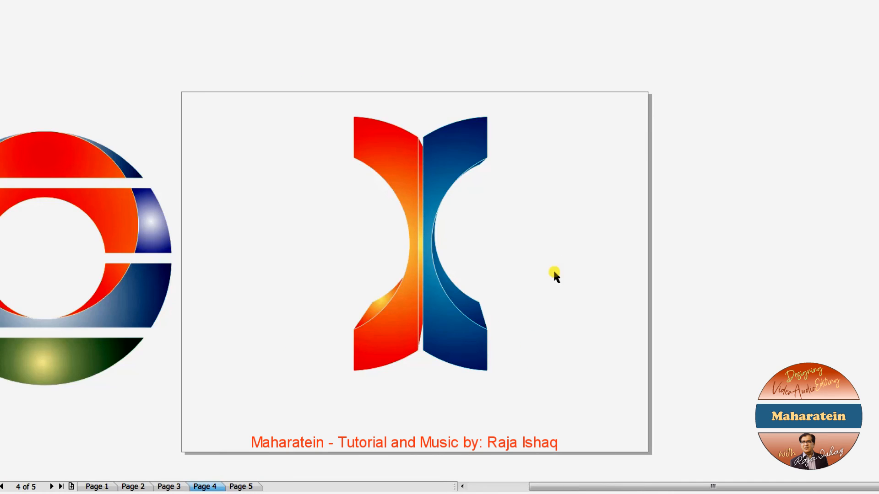
# Move the curved two-half logo to the right side of the page and the flat circle logo farther left outside the page.
pyautogui.moveTo(277, 79); pyautogui.dragTo(553, 418)
pyautogui.moveTo(428, 281); pyautogui.dragTo(569, 312)
pyautogui.scroll(-2, 302, 318)
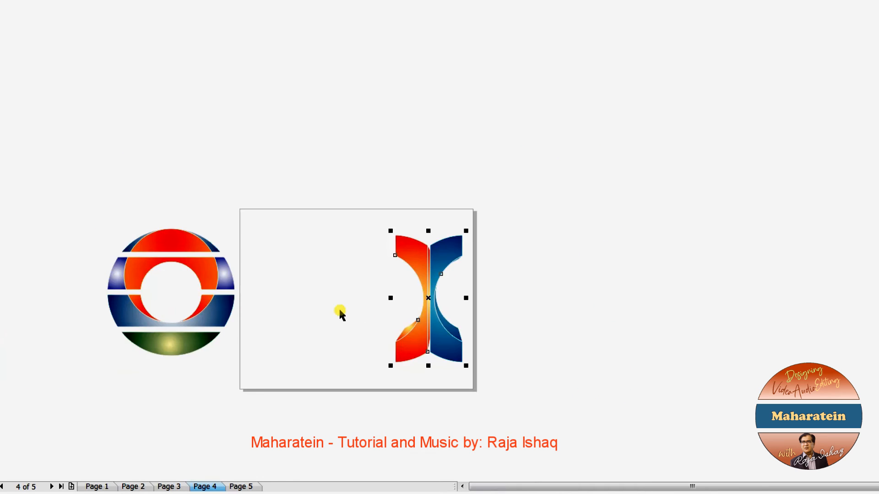
pyautogui.moveTo(84, 210); pyautogui.dragTo(262, 402)
pyautogui.moveTo(172, 290); pyautogui.dragTo(151, 291)
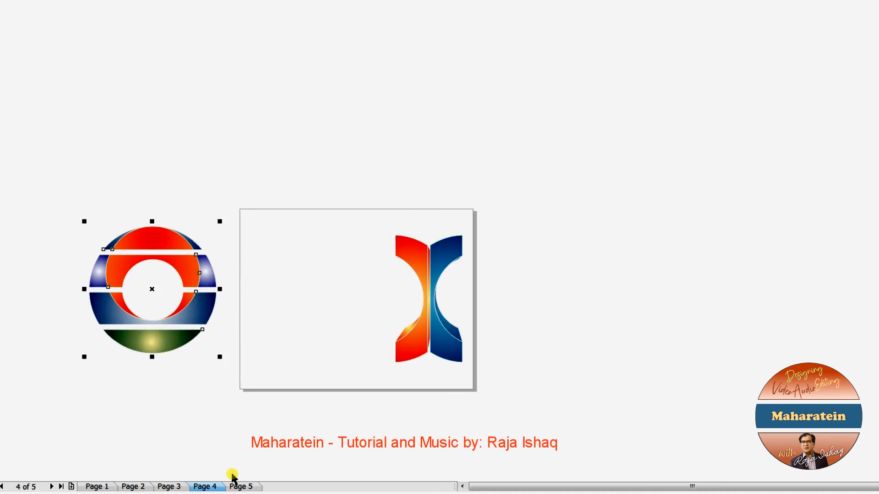
# Copy the extruded circle logo from Page 5 onto Page 4 and place it on the page beside the curved two-half logo.
pyautogui.click(239, 487)
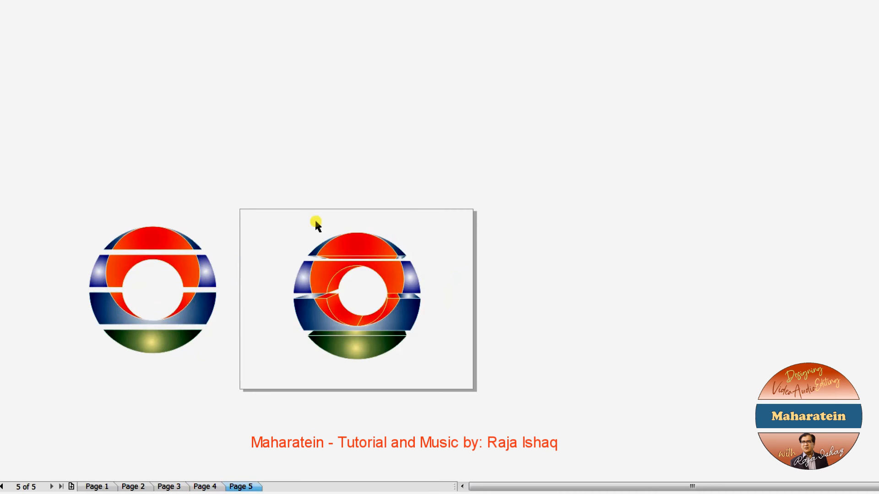
pyautogui.moveTo(283, 200); pyautogui.dragTo(446, 394)
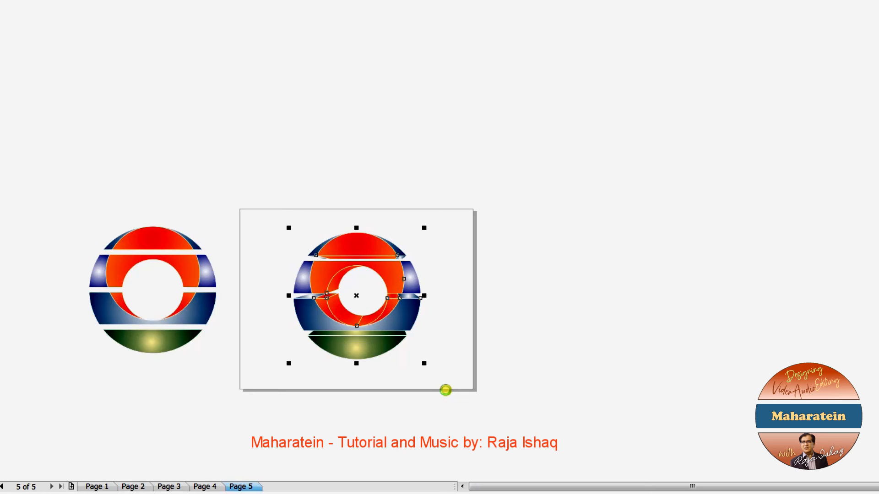
pyautogui.click(205, 487)
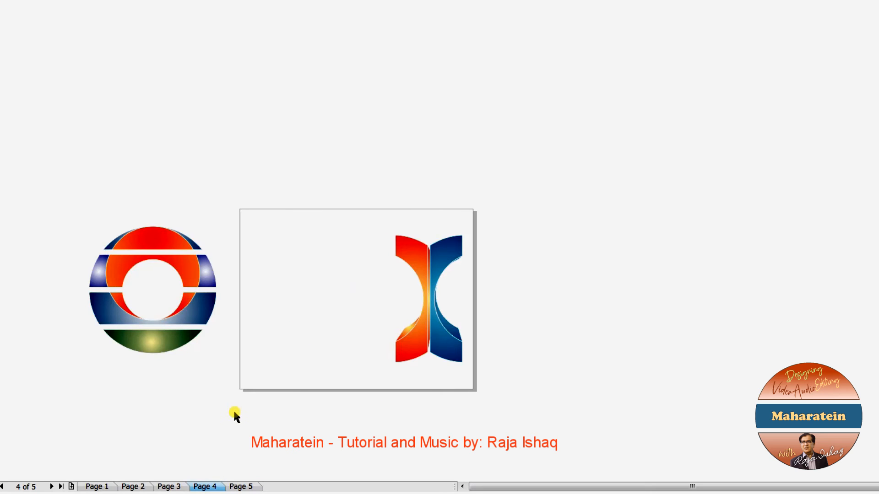
pyautogui.hotkey('ctrl', 'v')
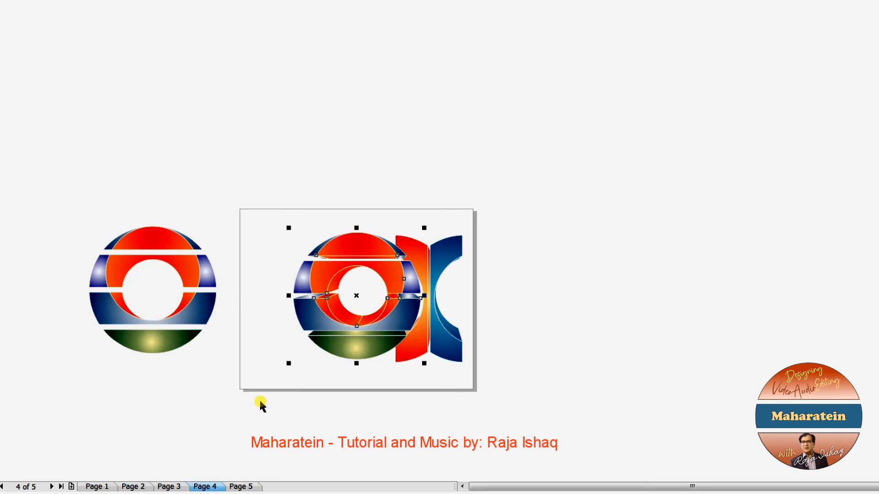
pyautogui.moveTo(358, 297); pyautogui.dragTo(319, 305)
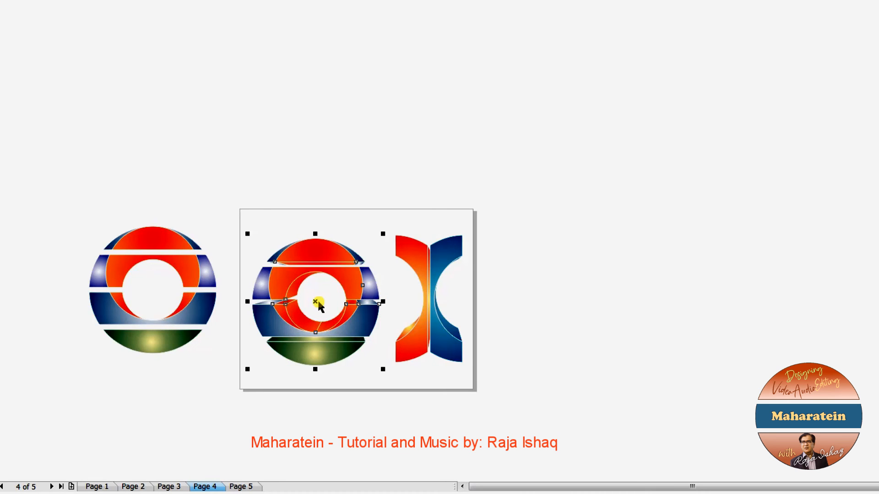
pyautogui.scroll(3, 318, 302)
pyautogui.moveTo(315, 302); pyautogui.dragTo(314, 296)
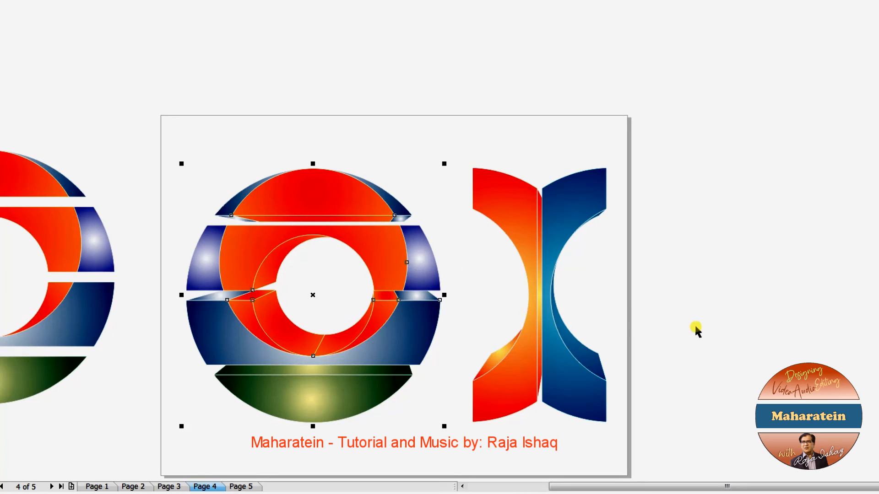
# Group the pieces of the flat circle logo, and group the pieces of the extruded circle logo separately.
pyautogui.scroll(-3, 706, 333)
pyautogui.click(734, 326)
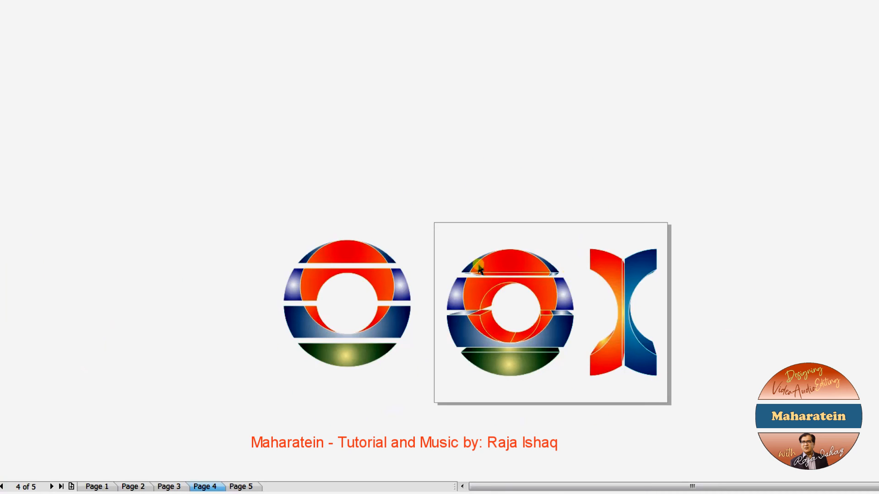
pyautogui.click(346, 259)
pyautogui.moveTo(267, 221); pyautogui.dragTo(427, 382)
pyautogui.rightClick(376, 284)
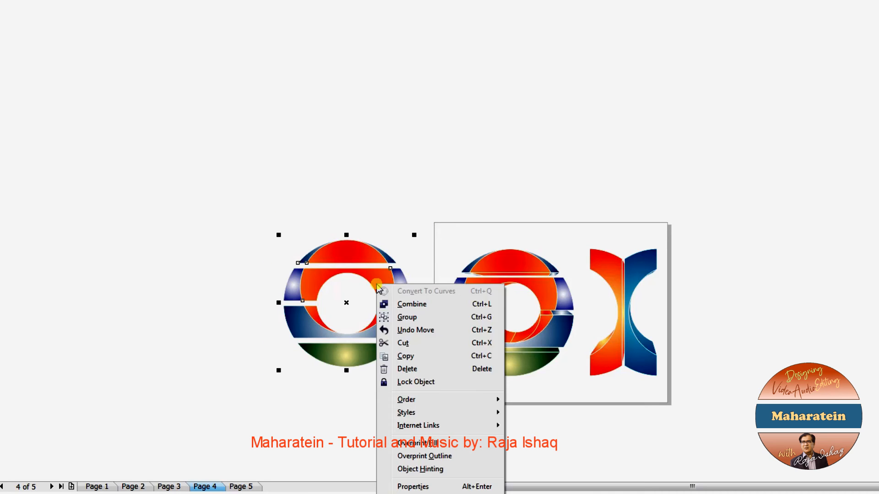
pyautogui.click(387, 316)
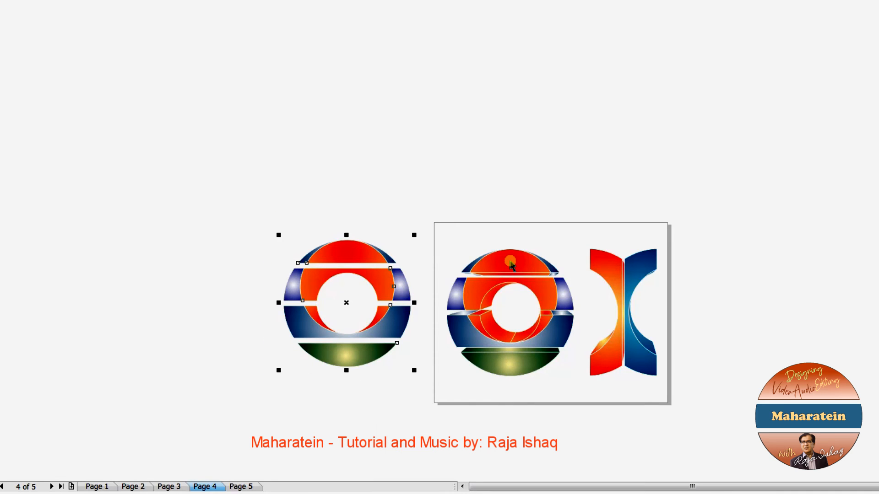
pyautogui.moveTo(429, 226); pyautogui.dragTo(584, 399)
pyautogui.rightClick(539, 288)
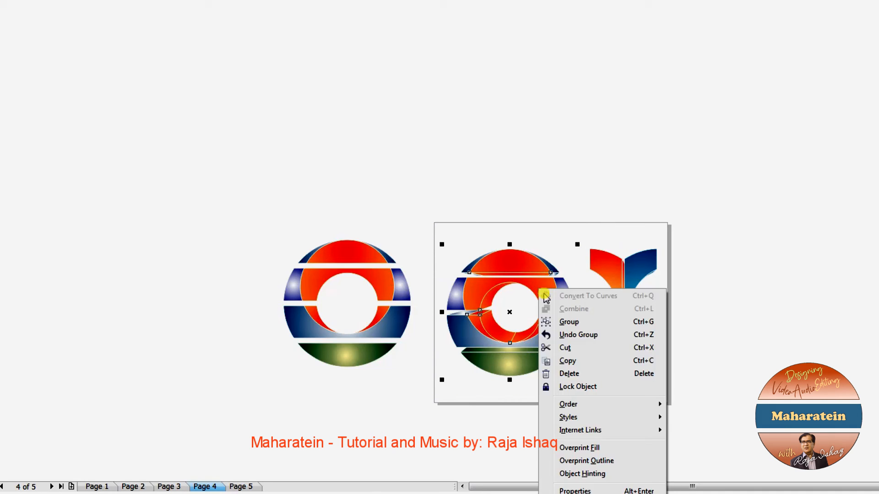
pyautogui.click(568, 322)
# Align the flat and extruded circle logo groups on a common horizontal centre line.
pyautogui.click(474, 197)
pyautogui.click(375, 263)
pyautogui.keyDown('shift'); pyautogui.click(497, 265); pyautogui.keyUp('shift')
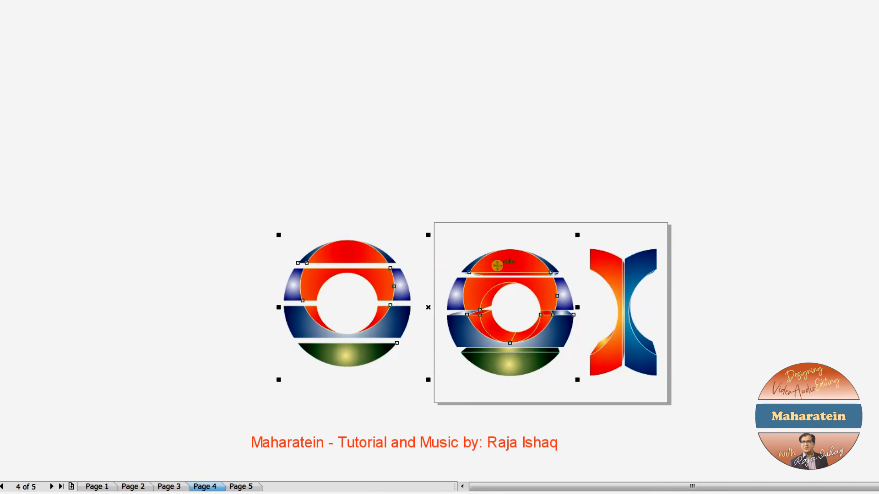
pyautogui.press('e')
pyautogui.click(489, 177)
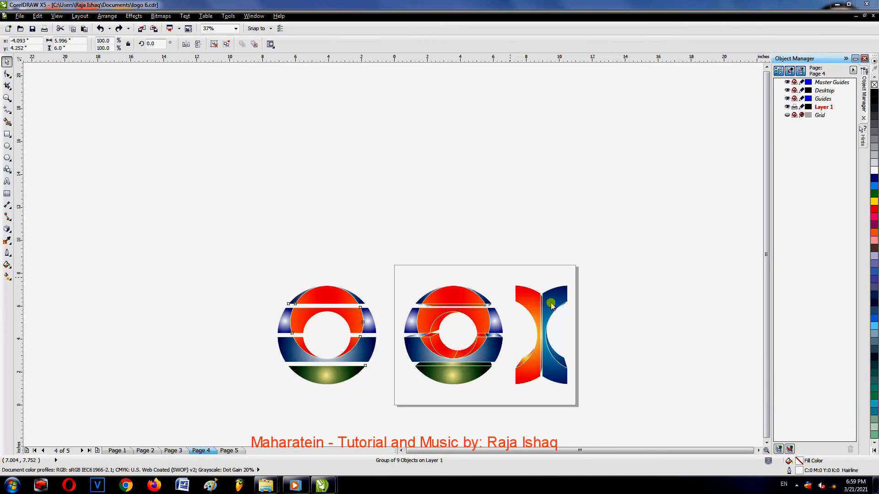
# Group the six pieces of the curved two-half logo.
pyautogui.click(418, 258)
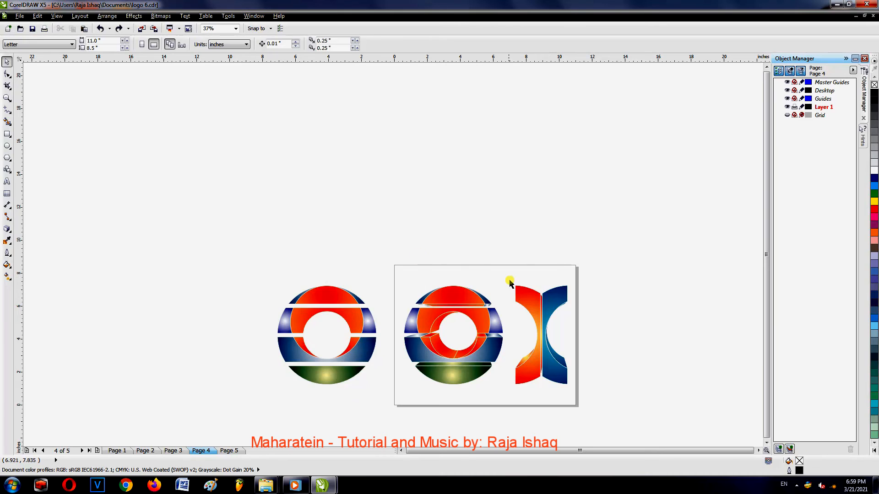
pyautogui.click(510, 264)
pyautogui.moveTo(541, 299); pyautogui.dragTo(579, 403)
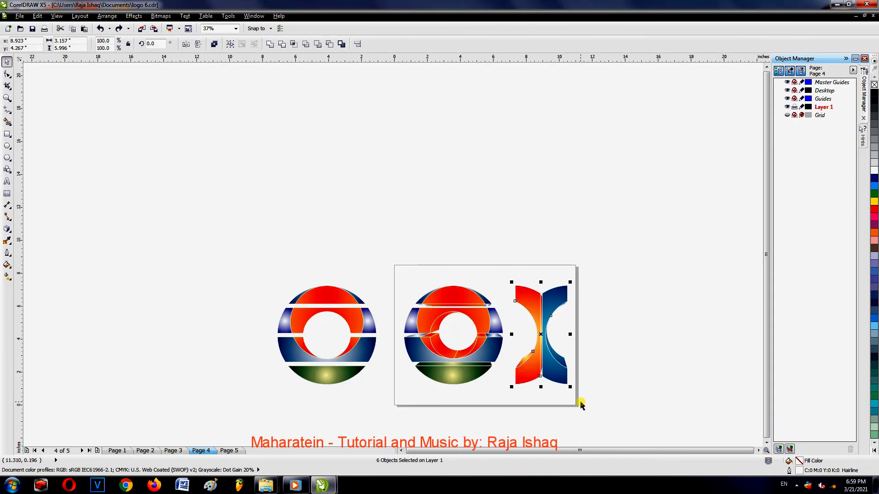
pyautogui.rightClick(538, 307)
pyautogui.click(557, 158)
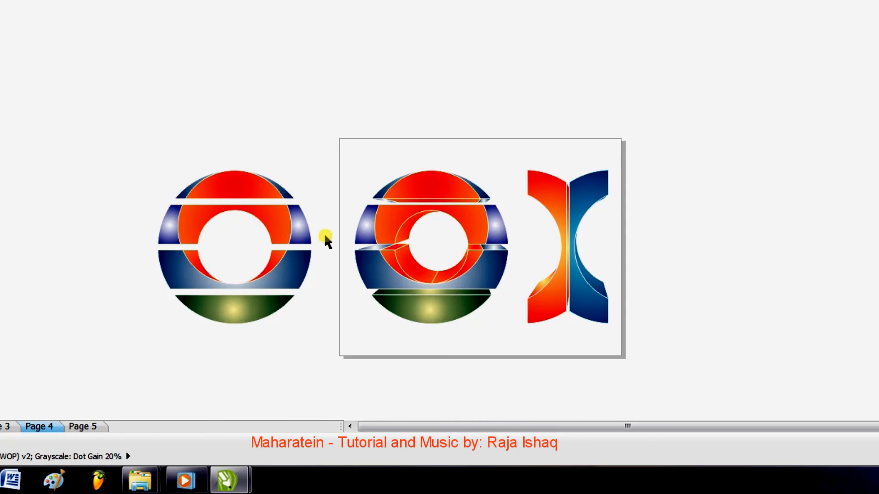
# Insert a blank page after Page 4.
pyautogui.click(271, 219)
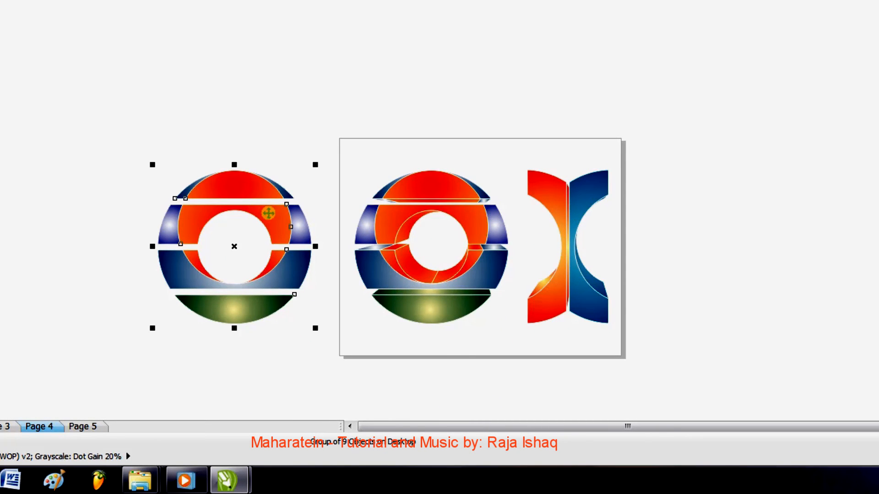
pyautogui.click(431, 196)
pyautogui.click(422, 125)
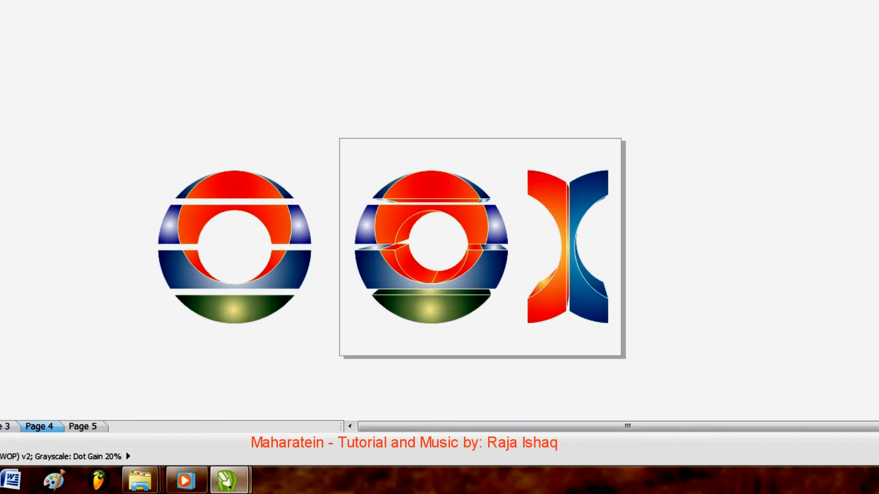
pyautogui.click(0, 427)
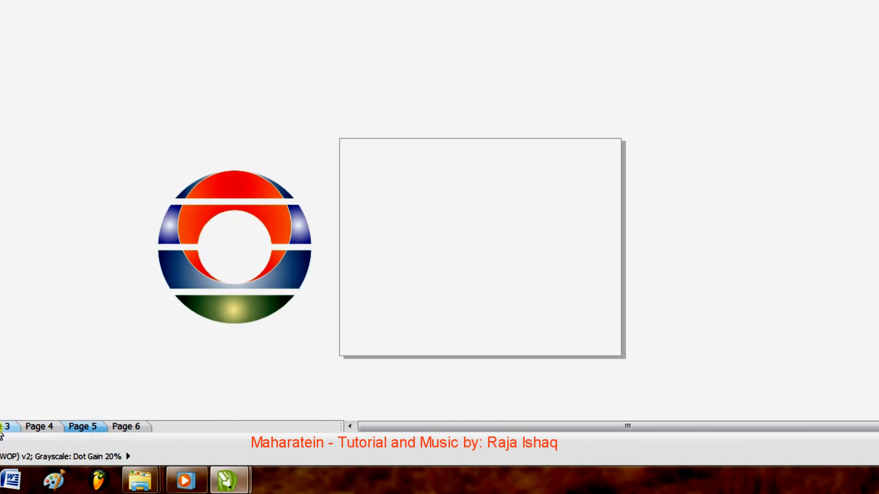
# Copy the curved two-half logo and the off-page flat circle logo from Page 4 to Page 5.
pyautogui.click(36, 427)
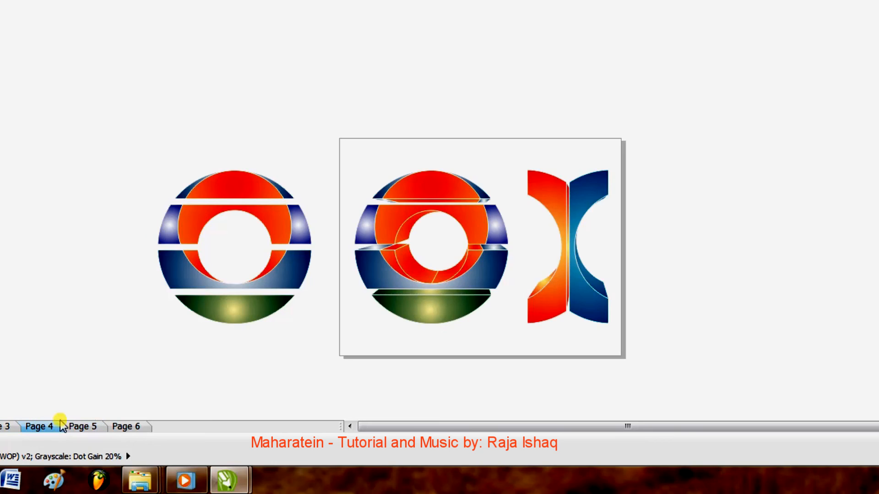
pyautogui.click(559, 200)
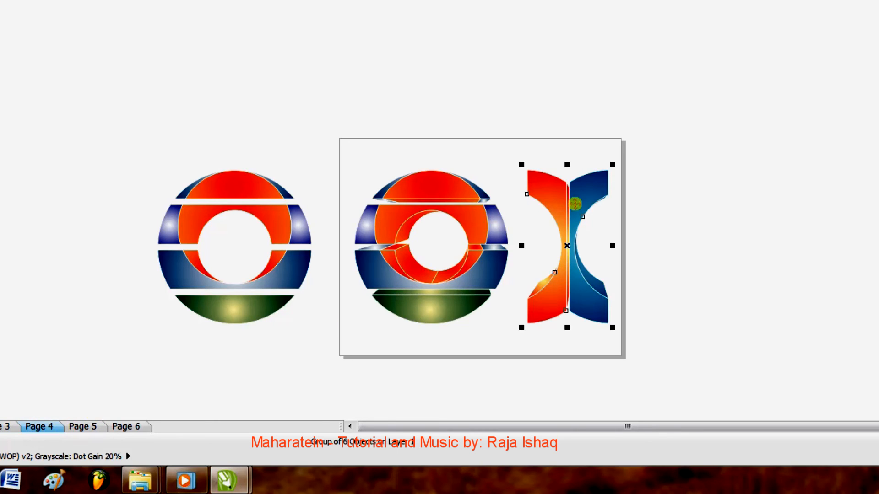
pyautogui.keyDown('shift'); pyautogui.click(271, 217); pyautogui.keyUp('shift')
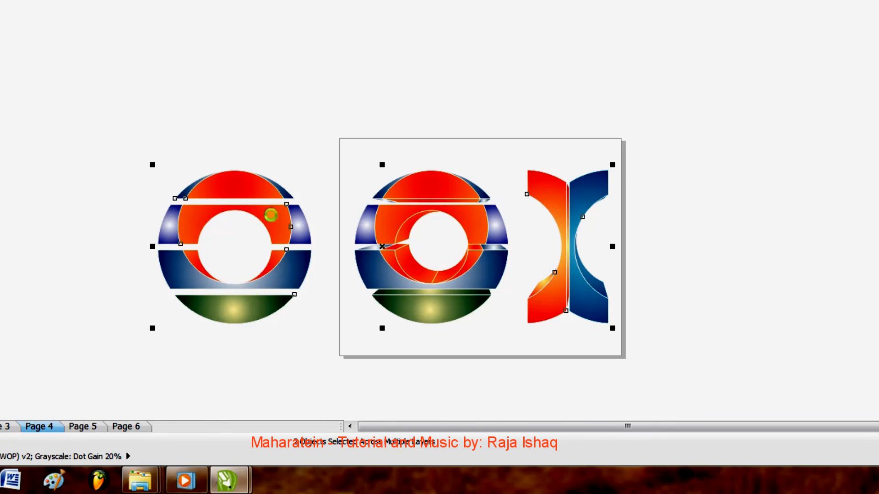
pyautogui.click(97, 425)
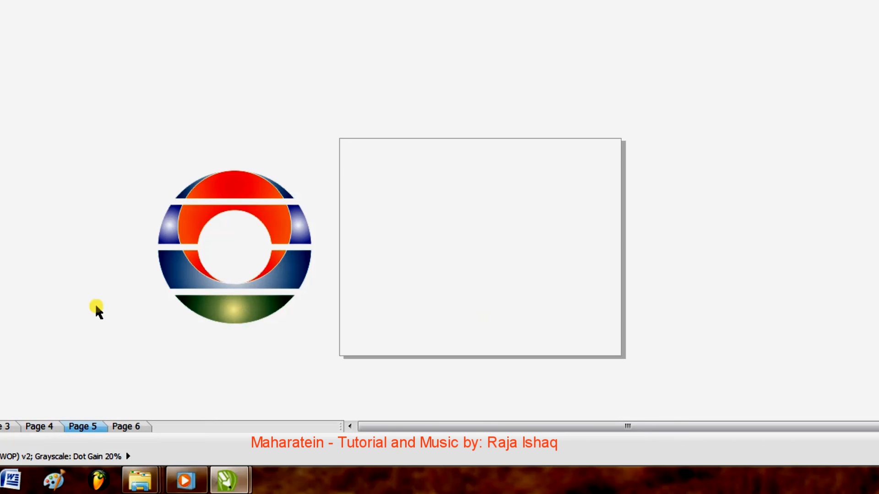
pyautogui.hotkey('ctrl', 'v')
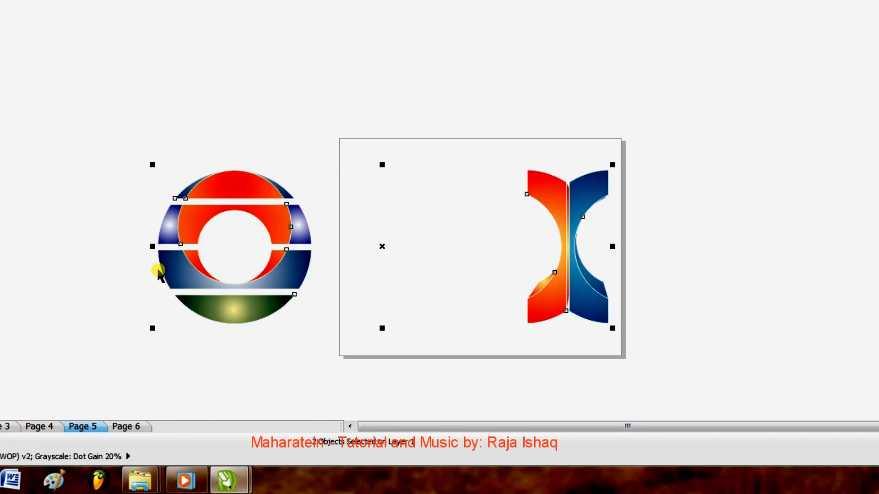
# Move the pasted flat circle logo onto the page and scale it down proportionally to less than half its size.
pyautogui.click(212, 215)
pyautogui.moveTo(212, 214); pyautogui.dragTo(407, 213)
pyautogui.moveTo(510, 162); pyautogui.dragTo(449, 249)
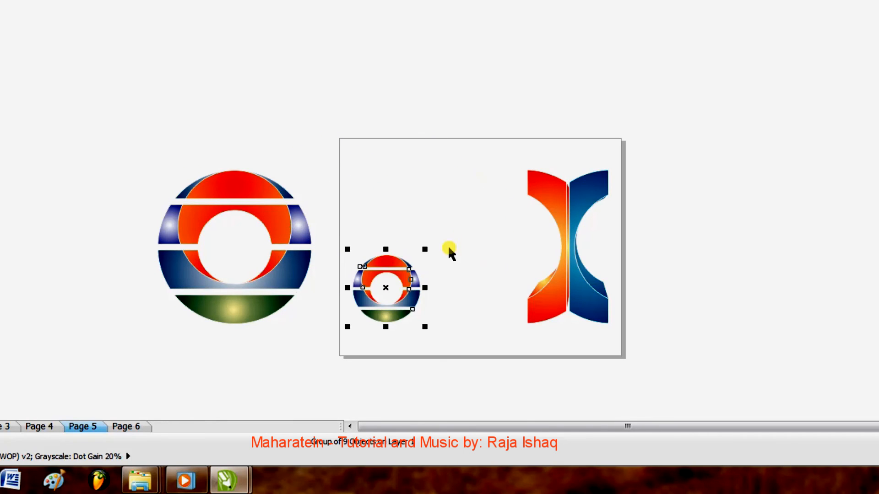
# Place the curved two-half logo near the page's middle and fit the small circle logo into the opening of its blue half.
pyautogui.moveTo(386, 262); pyautogui.dragTo(716, 252)
pyautogui.moveTo(578, 200); pyautogui.dragTo(490, 194)
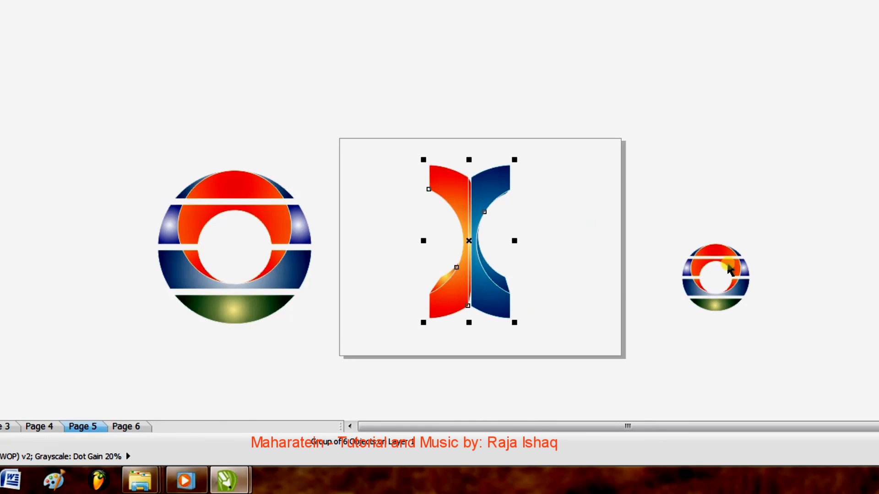
pyautogui.moveTo(723, 256); pyautogui.dragTo(530, 214)
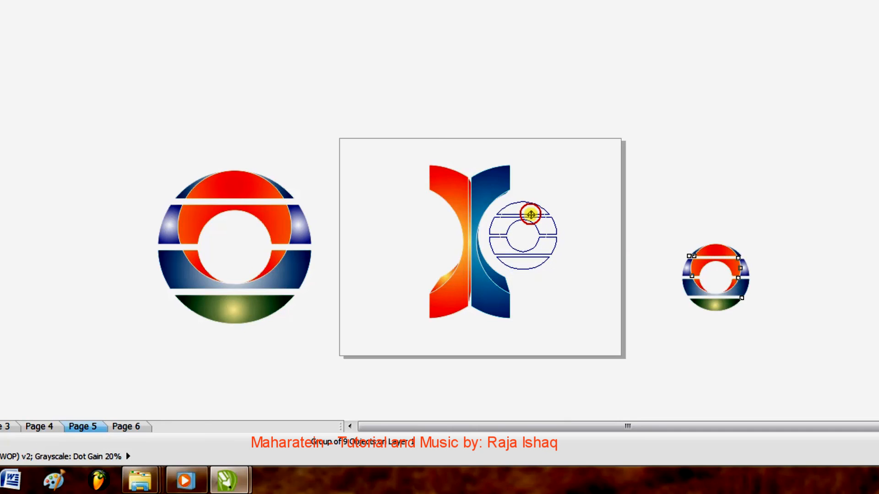
pyautogui.click(587, 231)
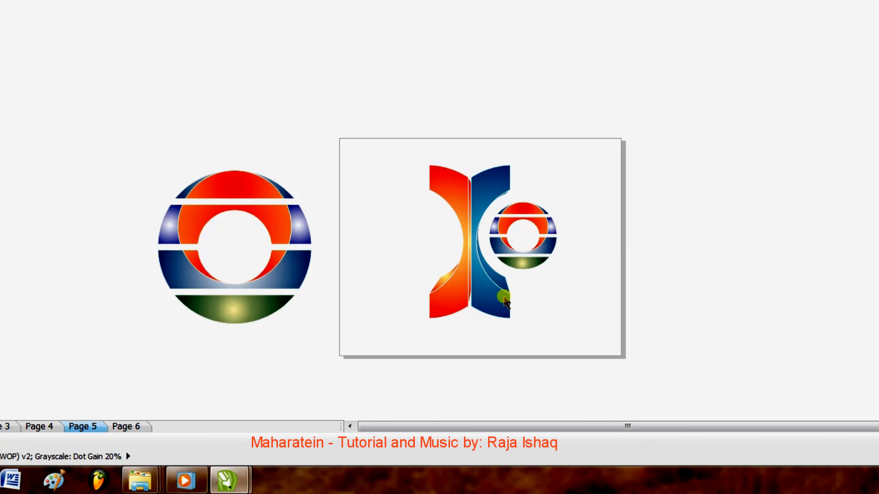
# Group the curved two-half logo with the small circle logo and centre the group on the page.
pyautogui.moveTo(376, 122); pyautogui.dragTo(482, 129)
pyautogui.moveTo(384, 138); pyautogui.dragTo(580, 350)
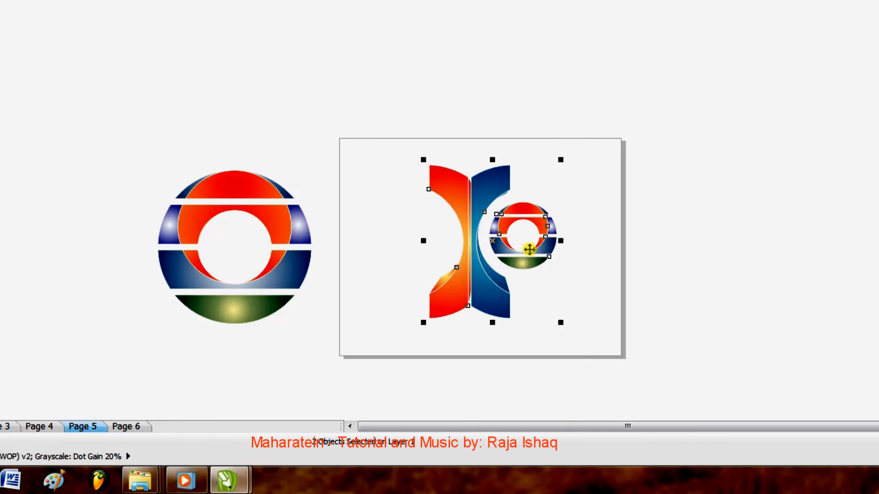
pyautogui.rightClick(529, 249)
pyautogui.click(569, 18)
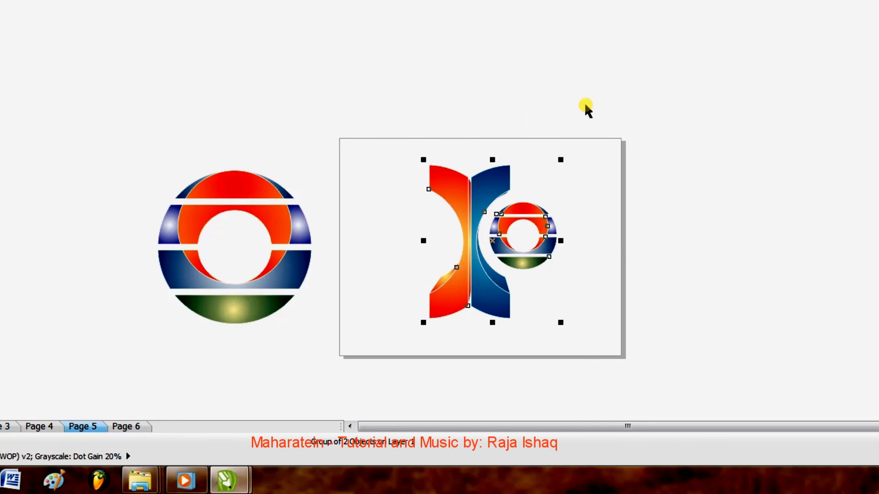
pyautogui.click(573, 230)
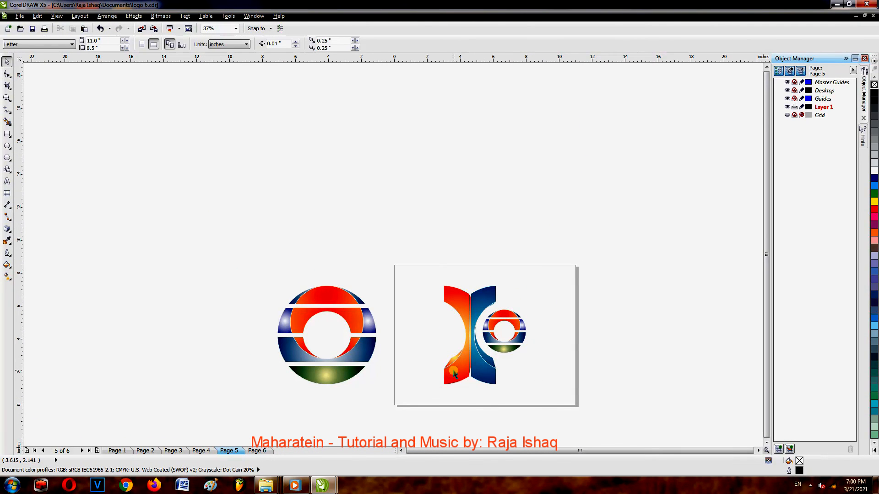
pyautogui.scroll(2, 454, 375)
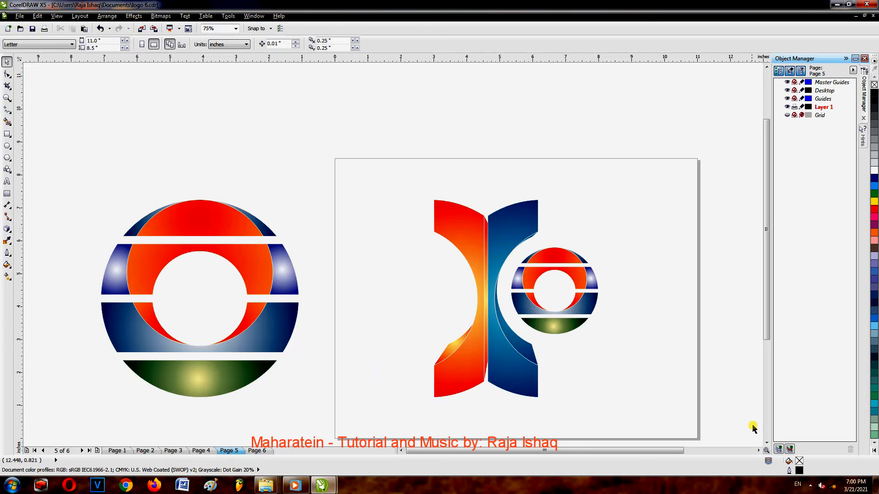
pyautogui.click(766, 443)
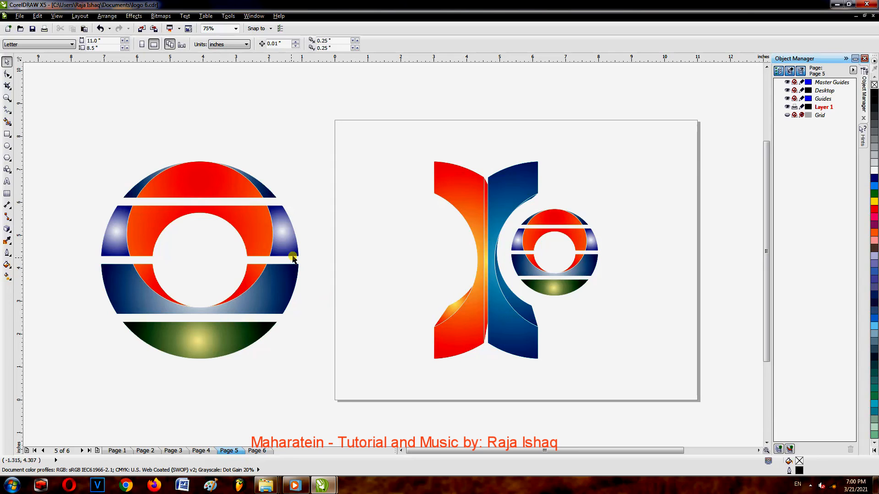
pyautogui.click(454, 180)
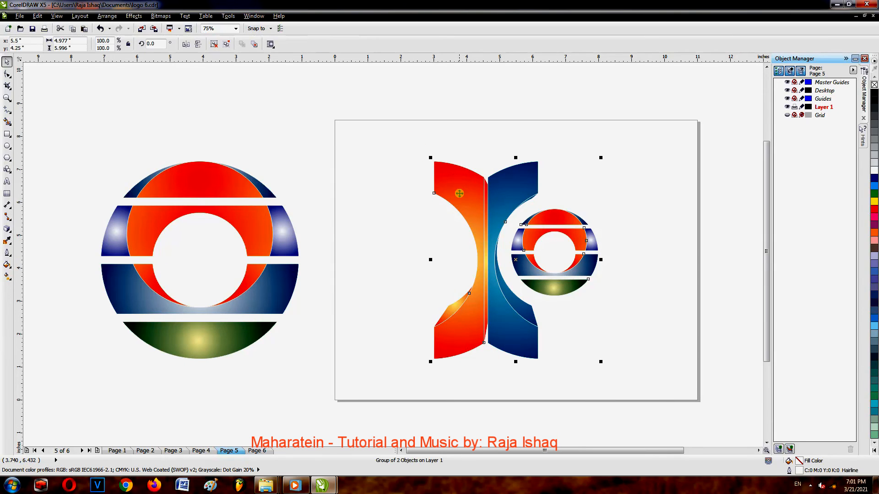
pyautogui.click(416, 234)
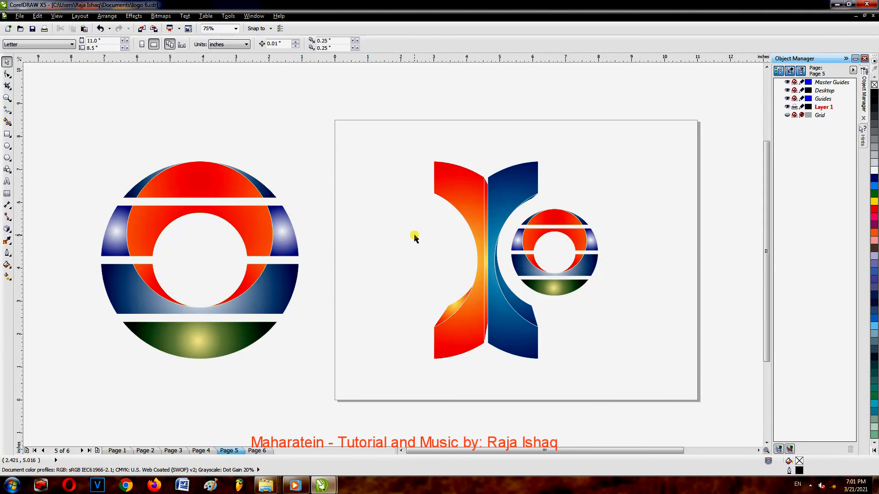
# Insert a page after Page 5 and place a copy of the flat circle logo at its centre.
pyautogui.click(98, 450)
pyautogui.click(252, 236)
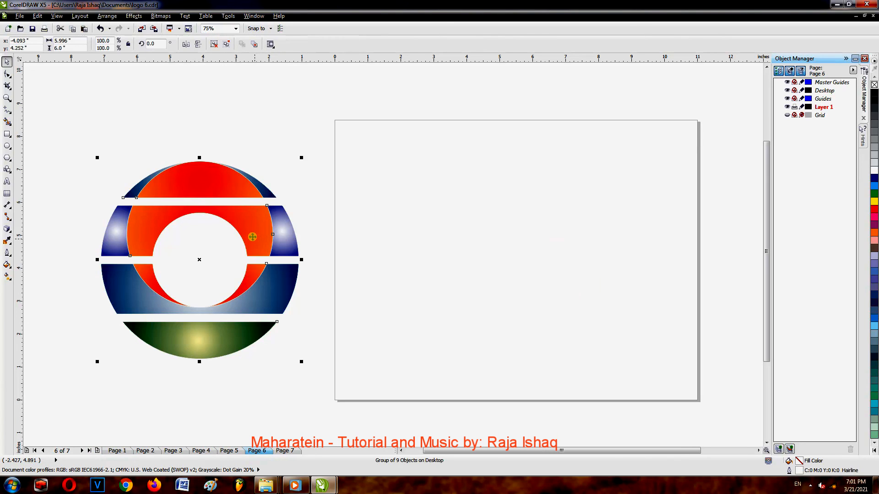
pyautogui.moveTo(249, 233); pyautogui.dragTo(561, 234)
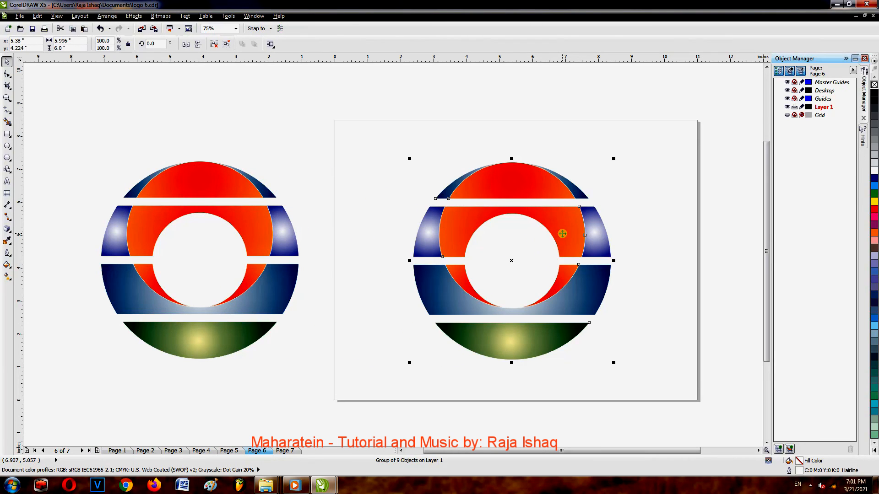
pyautogui.click(395, 223)
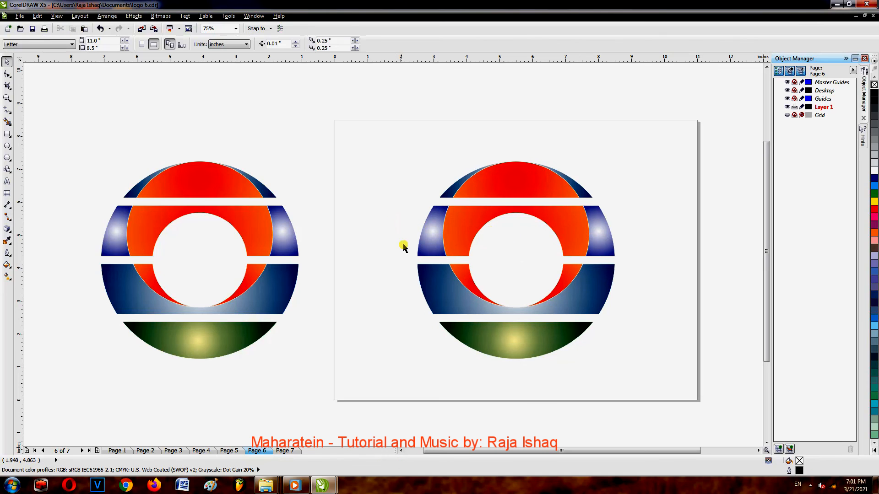
# Delete the original flat circle logo lying outside the page.
pyautogui.click(255, 220)
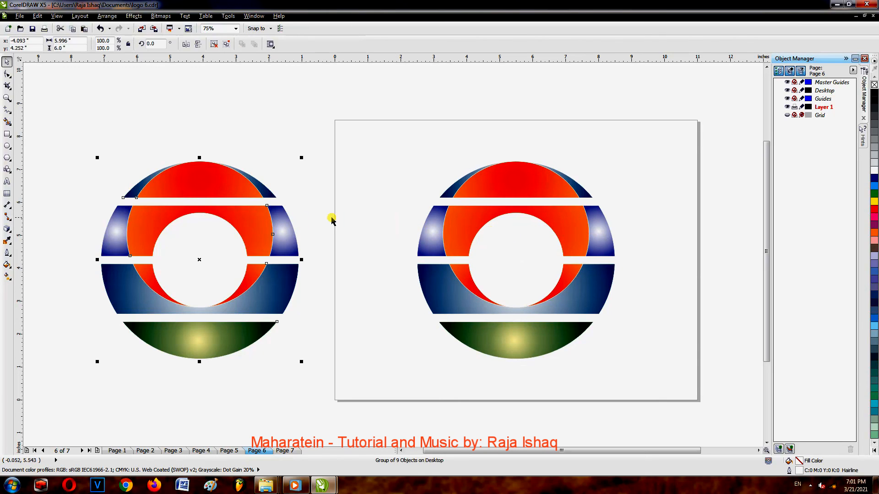
pyautogui.press('Delete')
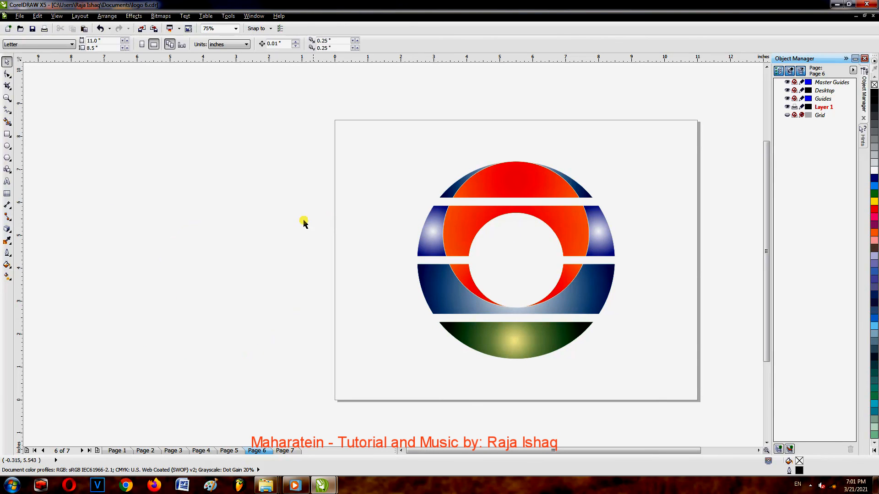
# Apply a drop shadow across the flat circle logo on Page 6 and raise the shadow opacity to 79.
pyautogui.click(512, 211)
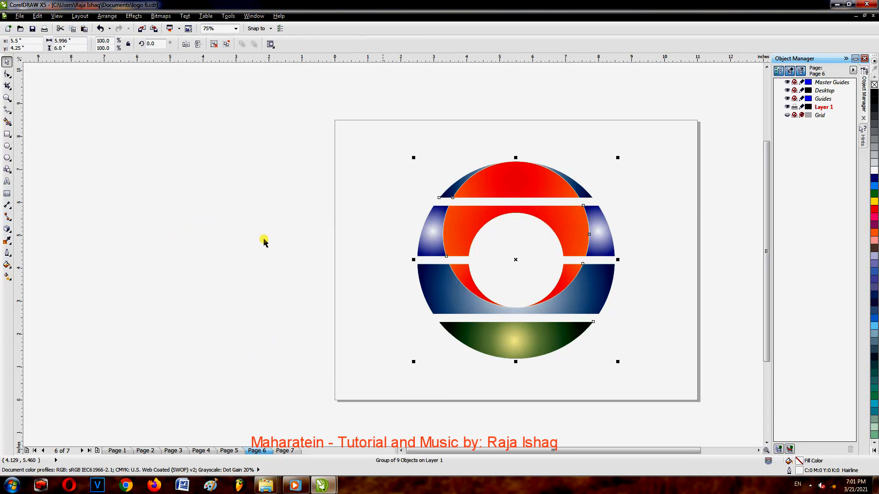
pyautogui.click(11, 235)
pyautogui.click(30, 257)
pyautogui.moveTo(420, 254); pyautogui.dragTo(613, 258)
pyautogui.moveTo(515, 260); pyautogui.dragTo(571, 259)
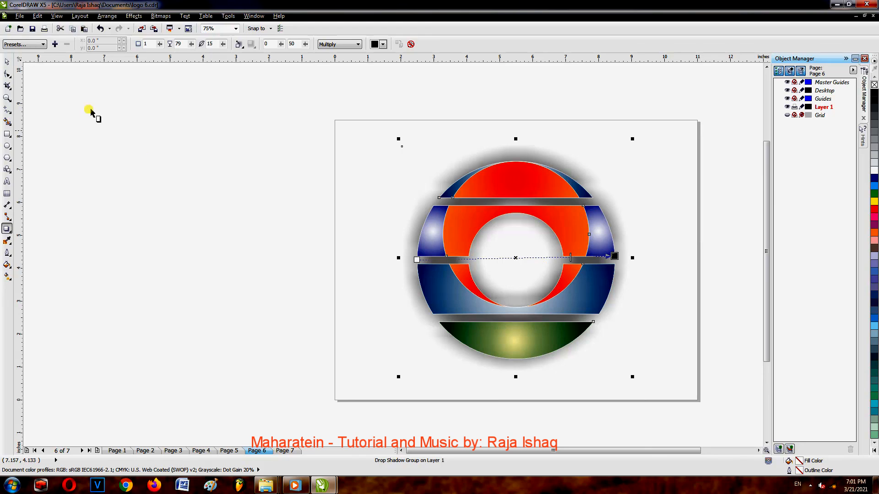
pyautogui.click(7, 60)
pyautogui.click(114, 168)
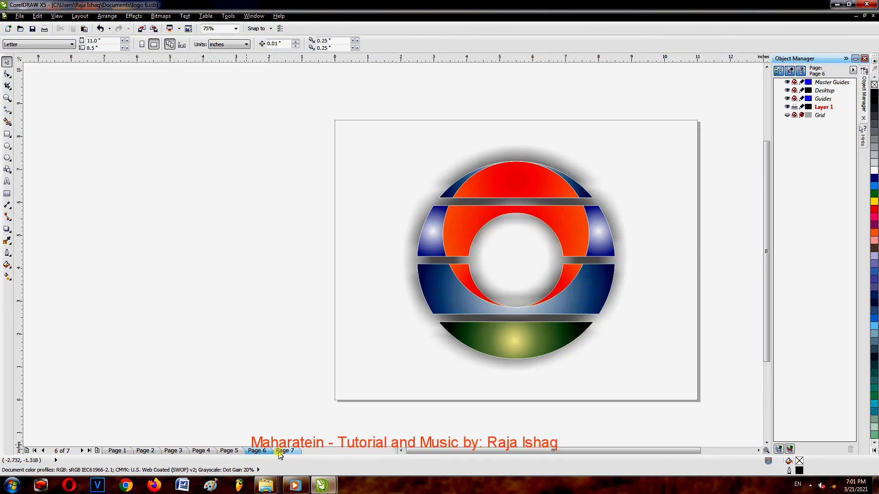
pyautogui.click(235, 451)
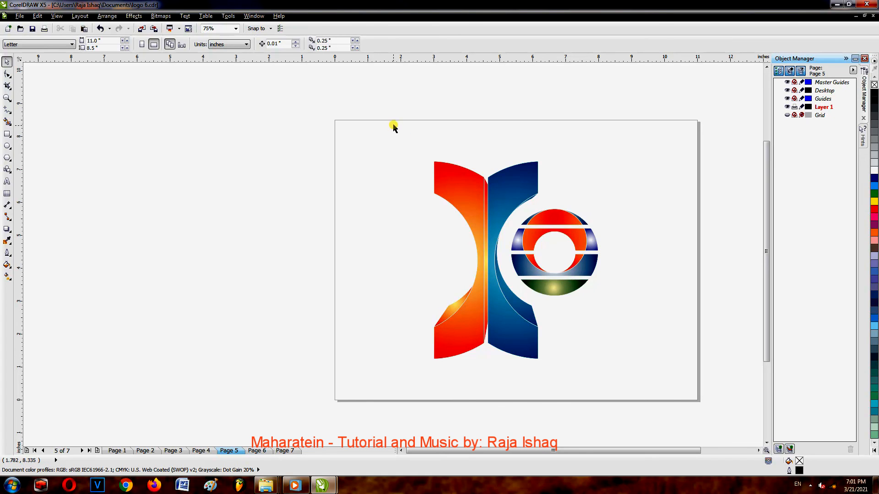
pyautogui.click(255, 451)
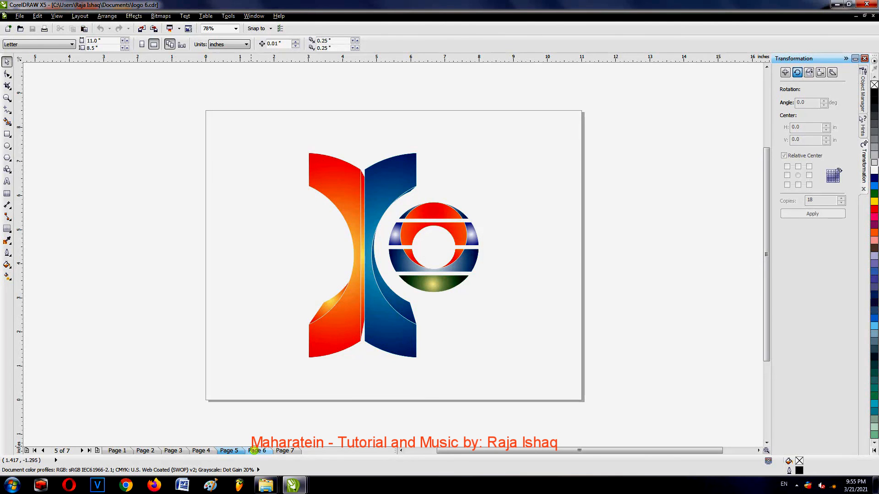
pyautogui.click(255, 451)
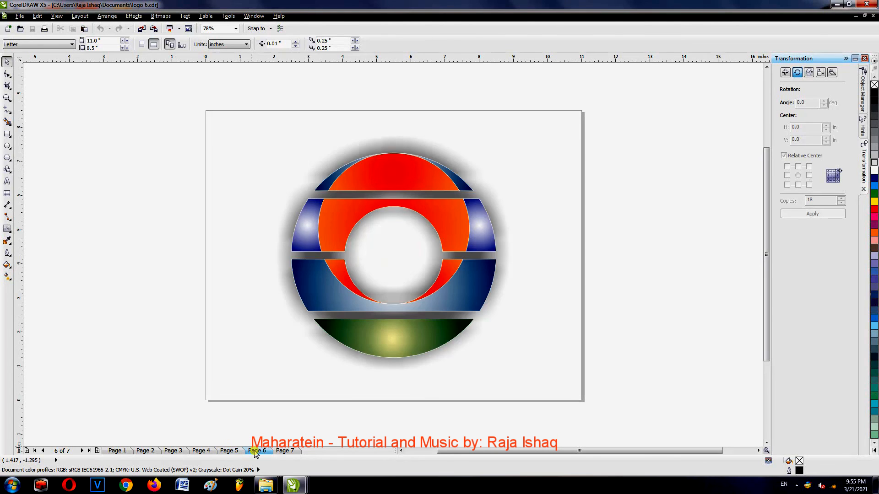
pyautogui.click(285, 451)
pyautogui.click(233, 451)
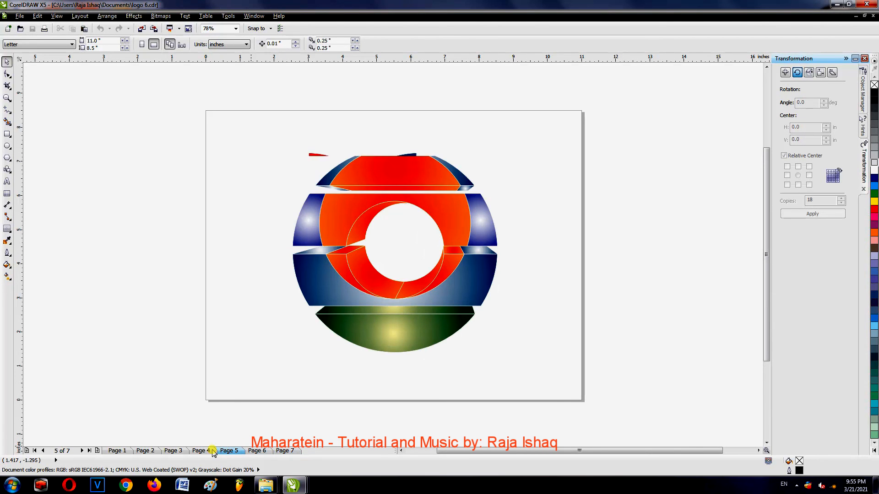
# Remove the outlines from the extruded circle logo and the curved two-half logo on Page 4.
pyautogui.click(204, 451)
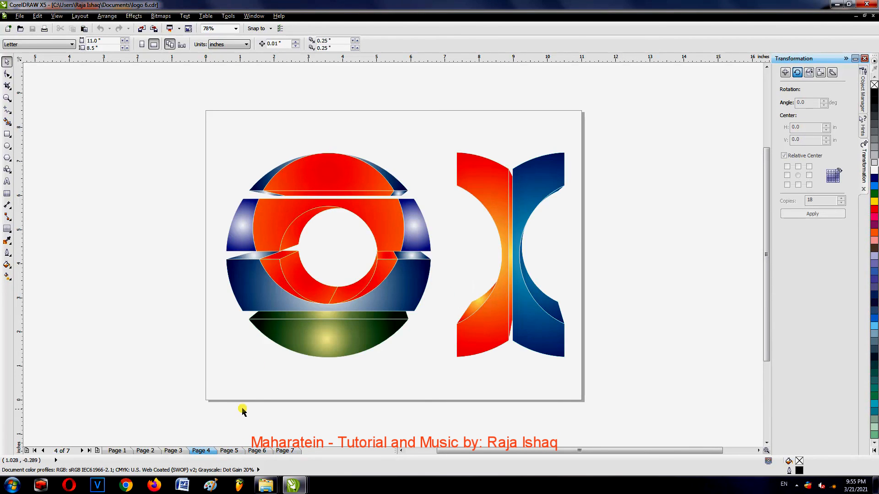
pyautogui.moveTo(174, 122); pyautogui.dragTo(599, 392)
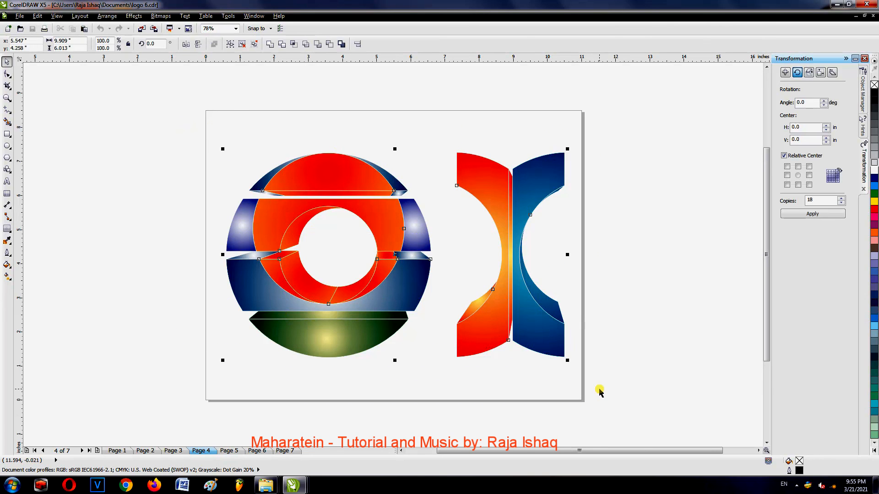
pyautogui.click(8, 256)
pyautogui.click(42, 276)
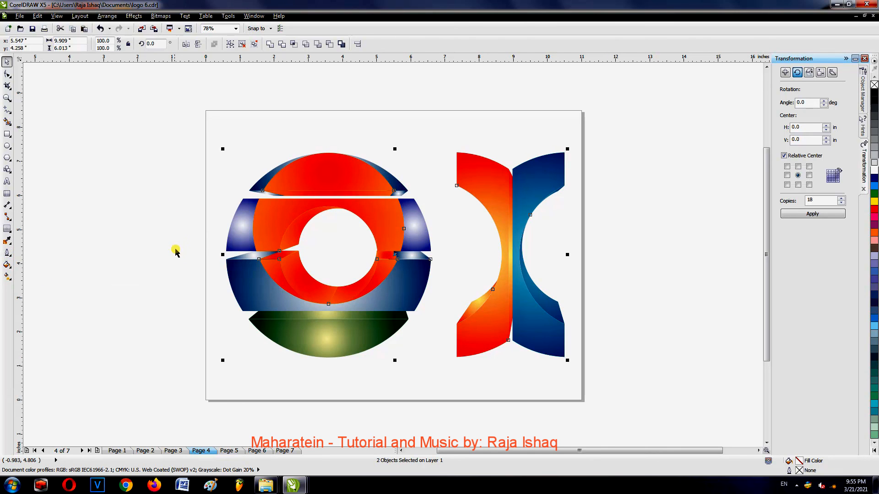
pyautogui.click(194, 284)
# Remove the outlines from the grouped curved logo and small circle on Page 5.
pyautogui.click(229, 450)
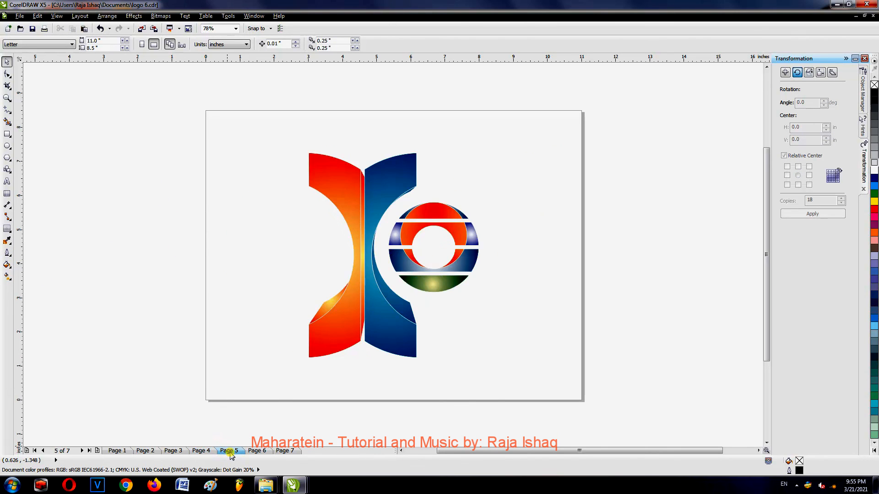
pyautogui.moveTo(276, 116); pyautogui.dragTo(495, 378)
pyautogui.click(5, 253)
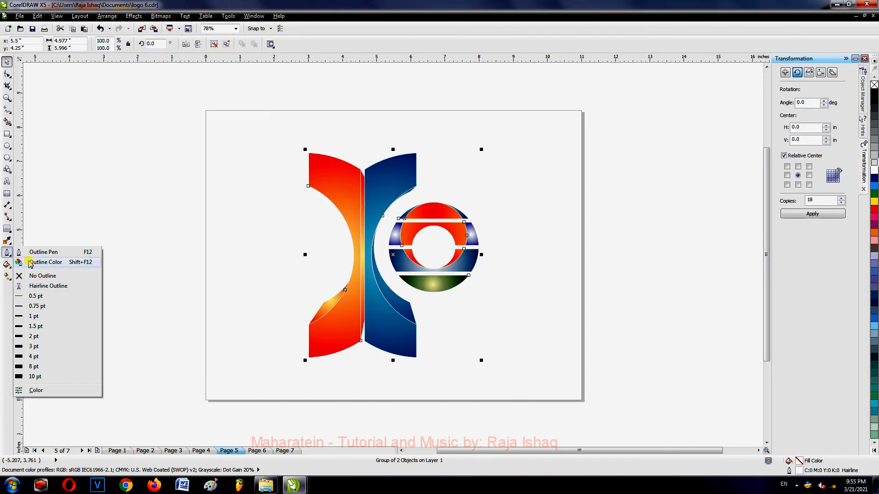
pyautogui.click(46, 275)
pyautogui.click(276, 401)
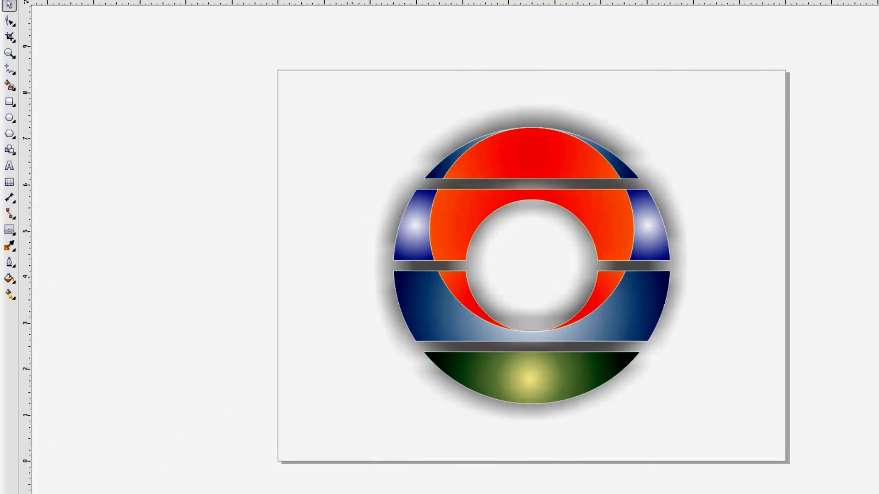
# Remove the outlines from the drop-shadowed flat circle logo on Page 6.
pyautogui.moveTo(358, 81); pyautogui.dragTo(702, 451)
pyautogui.click(9, 262)
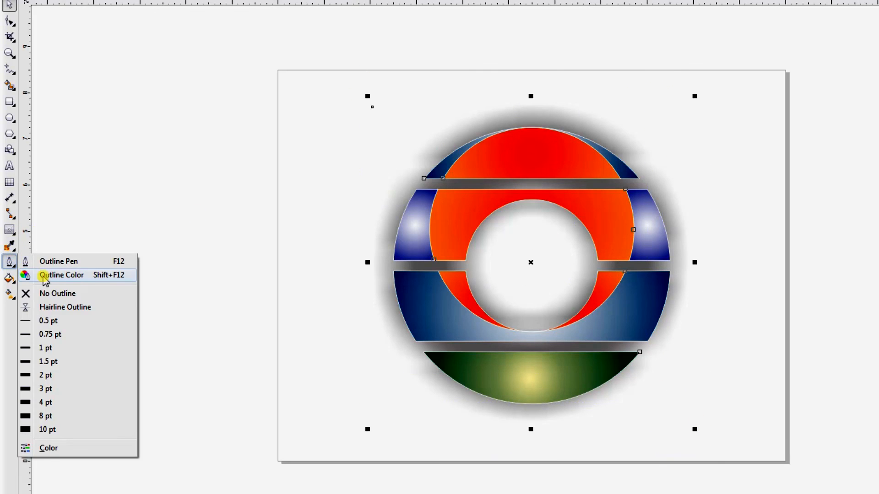
pyautogui.click(53, 292)
pyautogui.click(233, 211)
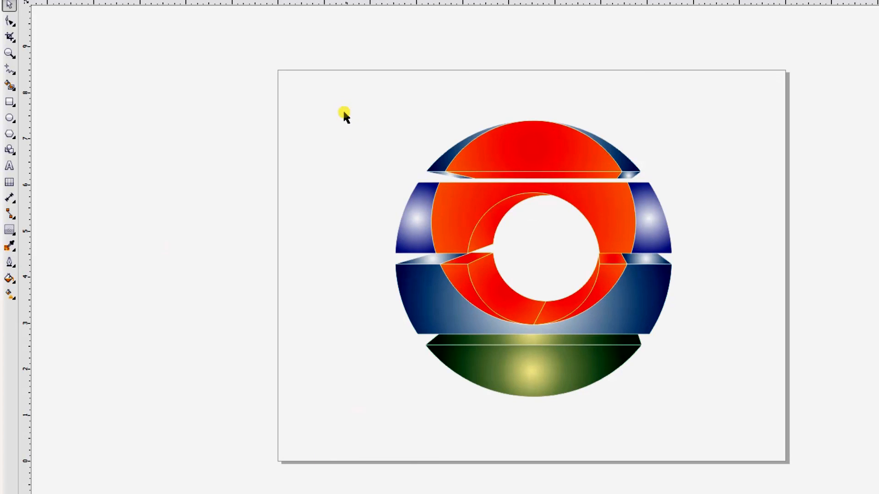
# Remove the outlines from the extruded circle logo on Page 7.
pyautogui.moveTo(344, 114); pyautogui.dragTo(713, 433)
pyautogui.click(9, 262)
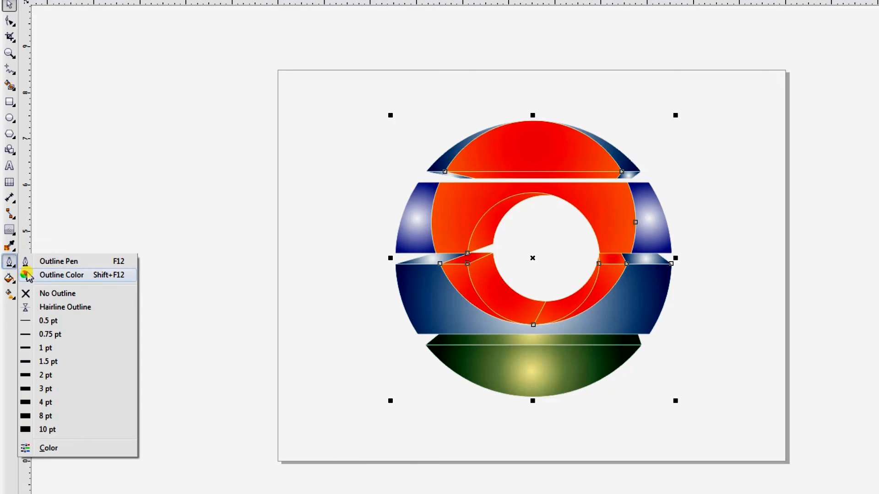
pyautogui.click(59, 295)
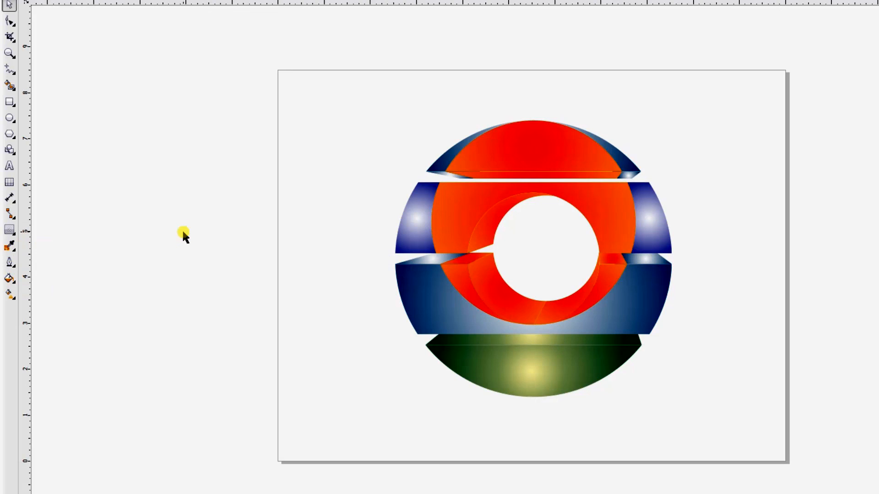